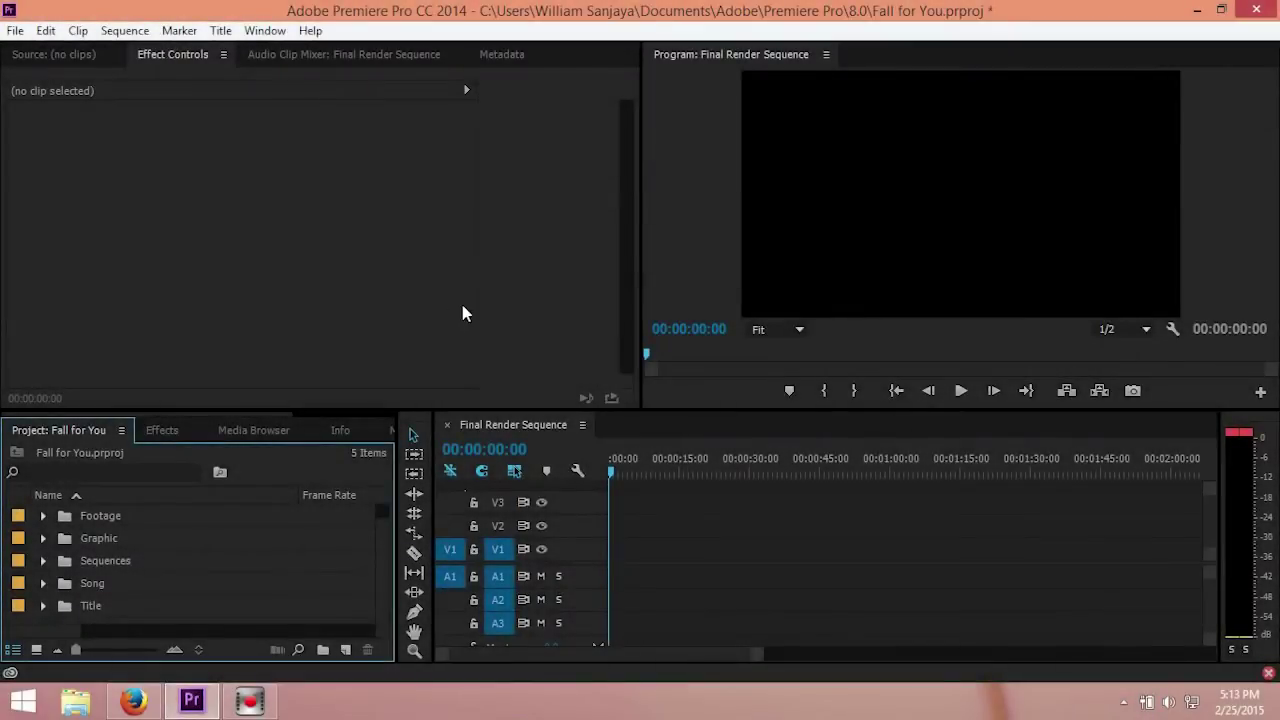
- Peek into the Graphic folder, then expand Sequences to show its three 25.00 fps sequences
click(43, 539)
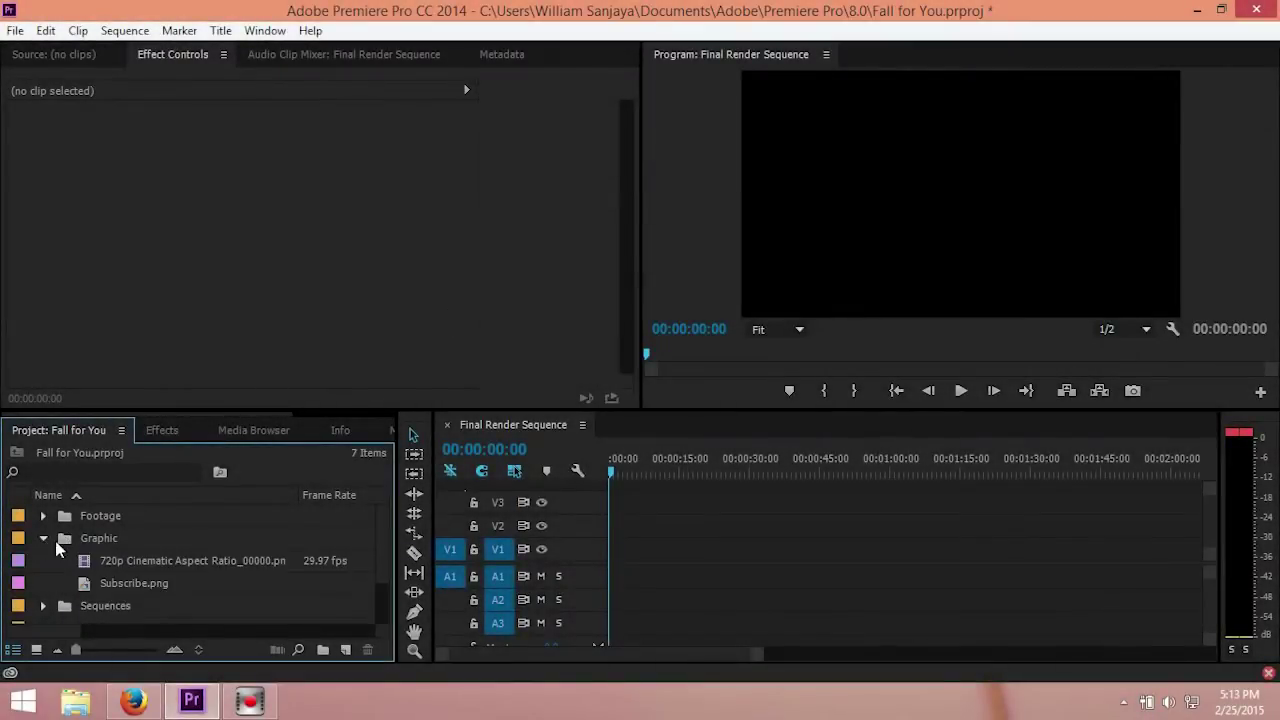
click(43, 539)
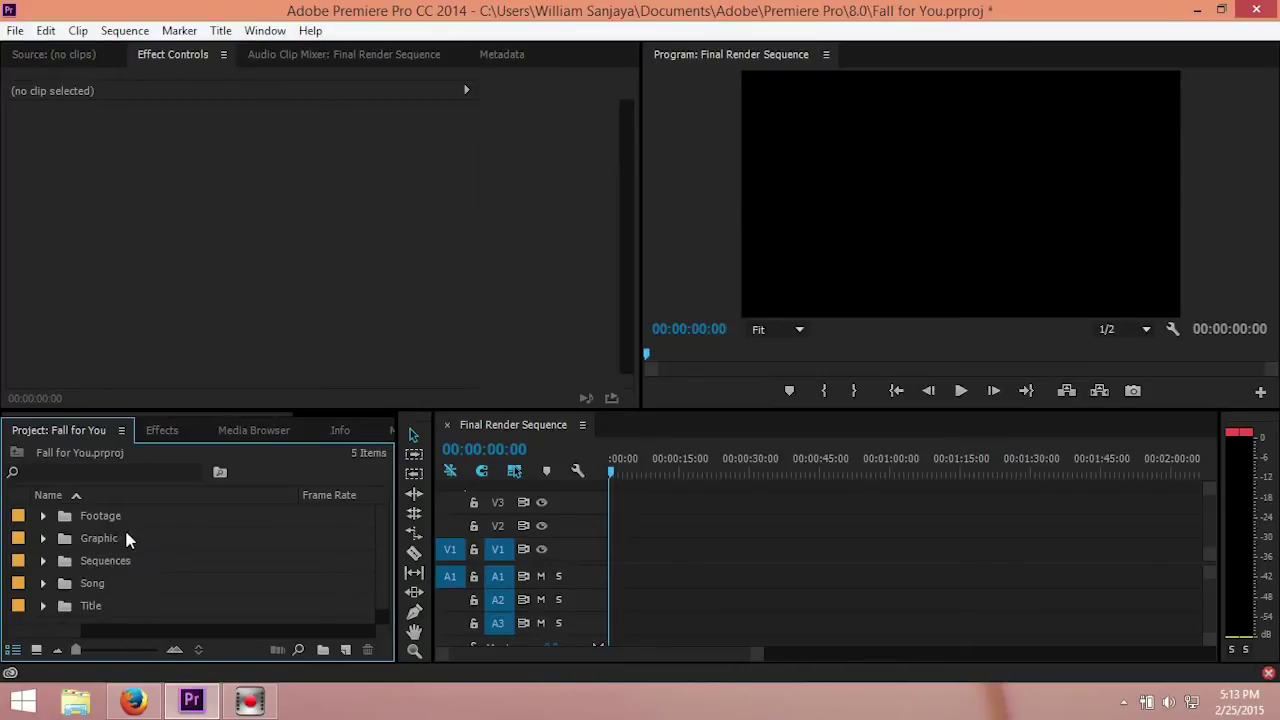
click(43, 561)
scroll(116, 540, down, 1)
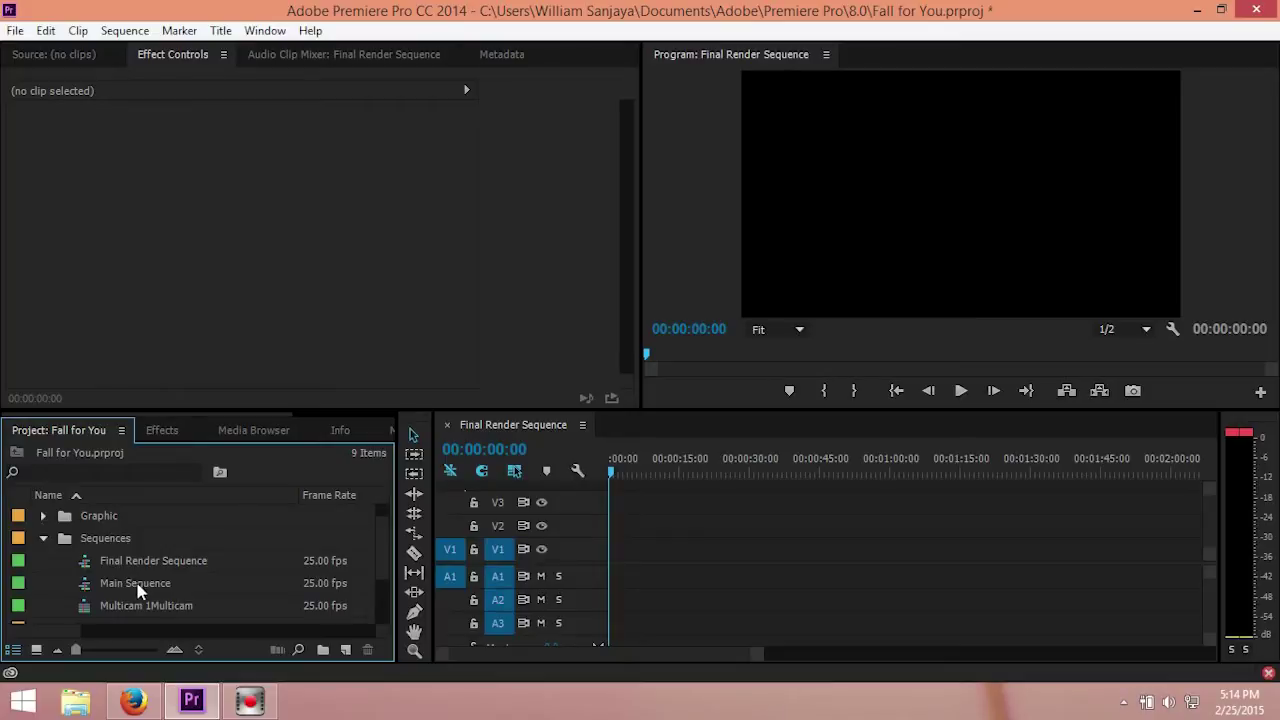
- Place Main Sequence at the start of V1 and preview it maximized at 00:00:14:05 and 00:00:33:11
drag(102, 588, 593, 578)
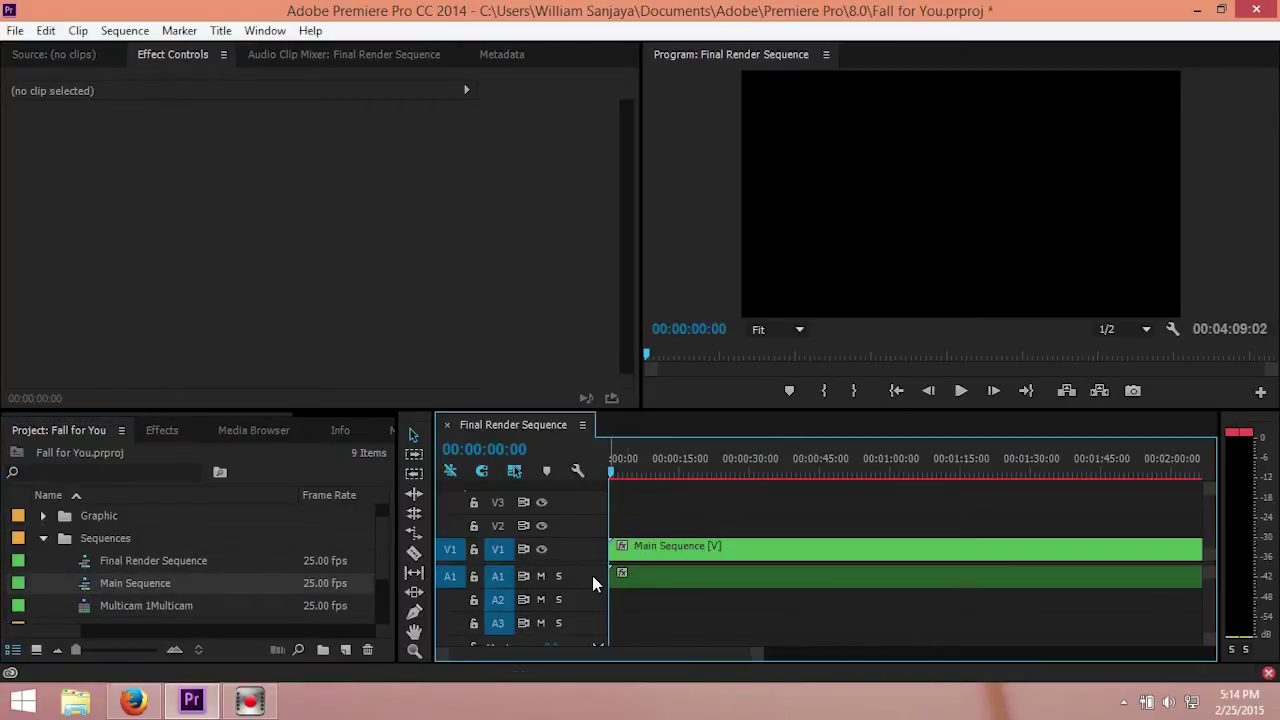
click(676, 468)
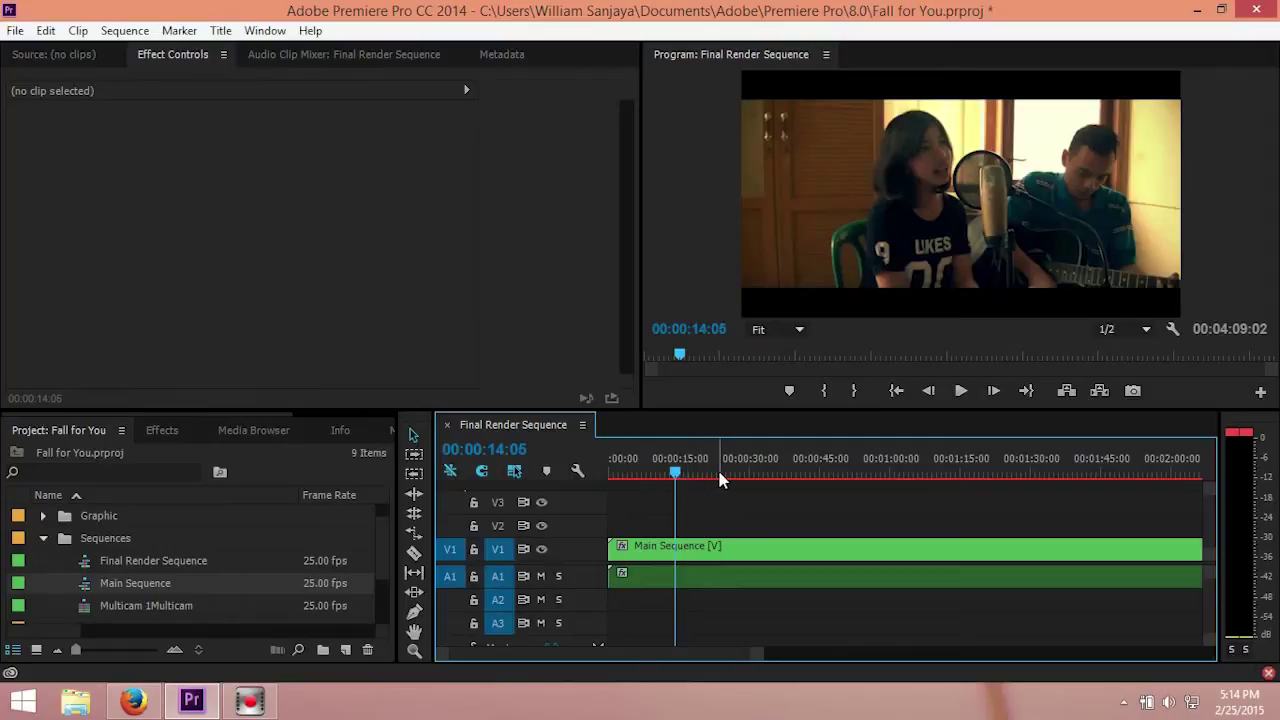
click(818, 310)
key(grave)
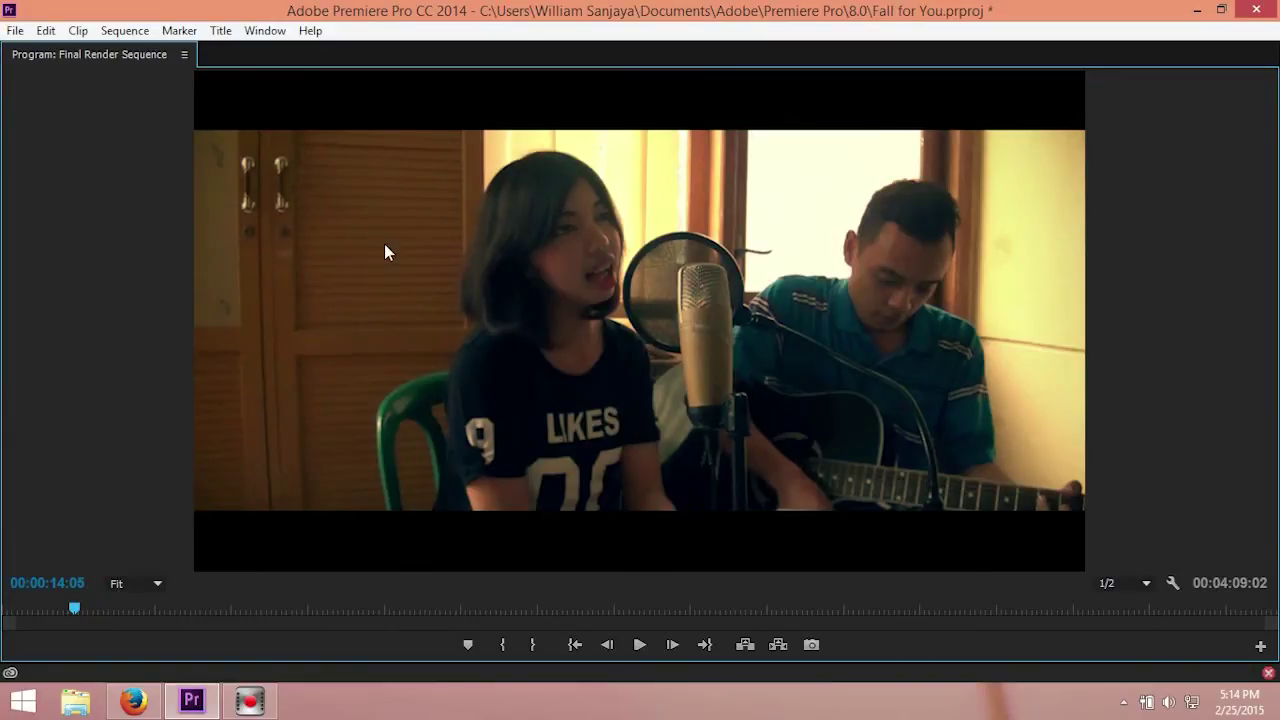
click(145, 609)
click(172, 610)
key(grave)
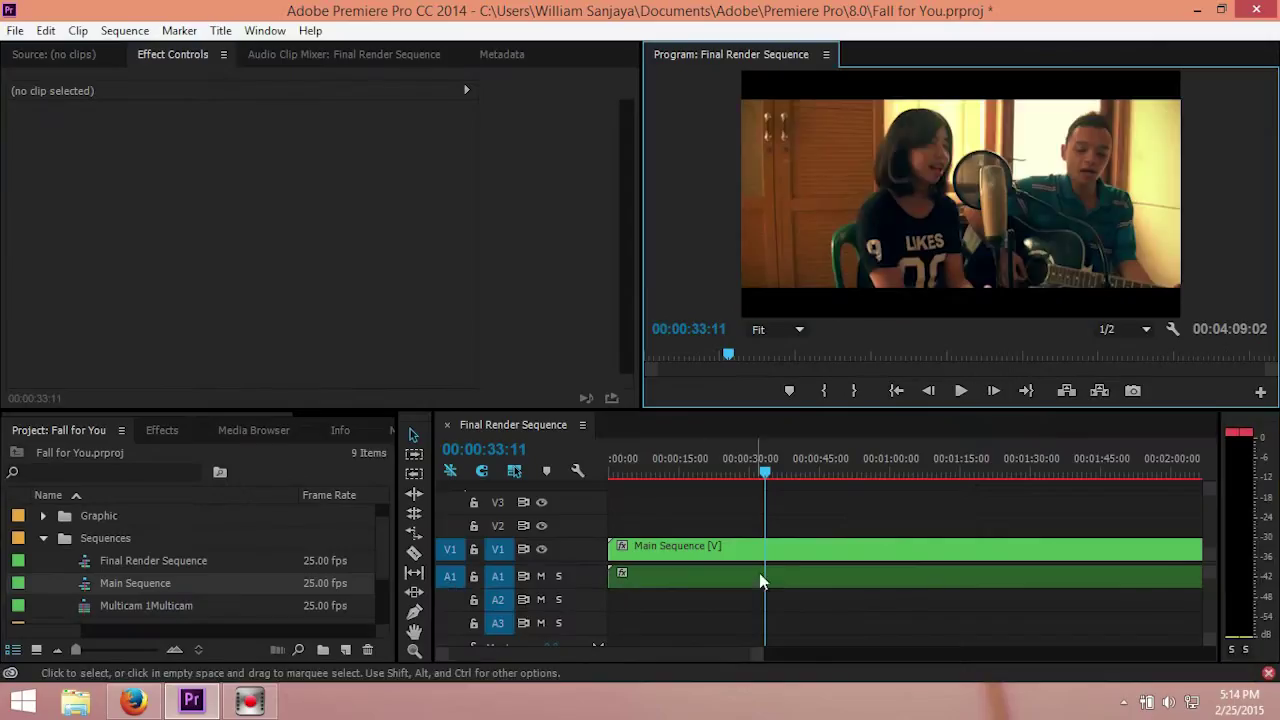
- Select the Main Sequence clip and locate Reduce noise under Video Effects > Neat Video
click(777, 547)
click(162, 431)
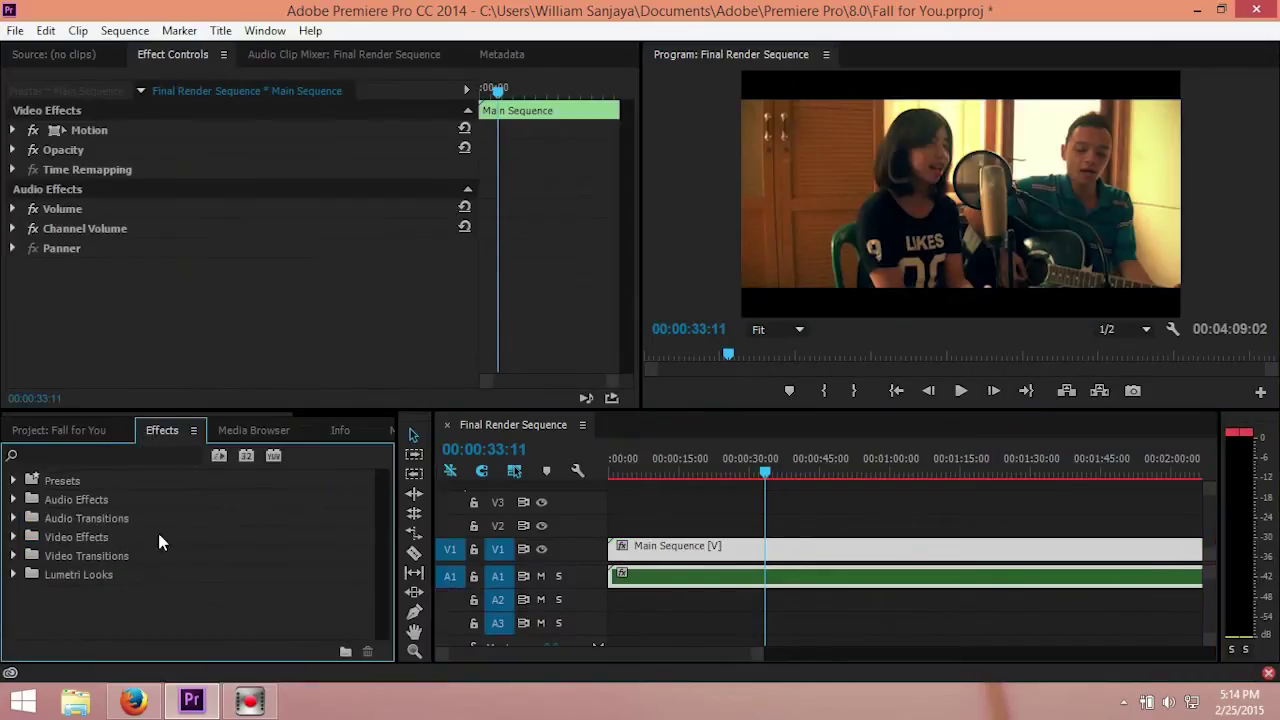
click(13, 537)
scroll(133, 536, down, 3)
scroll(170, 540, down, 7)
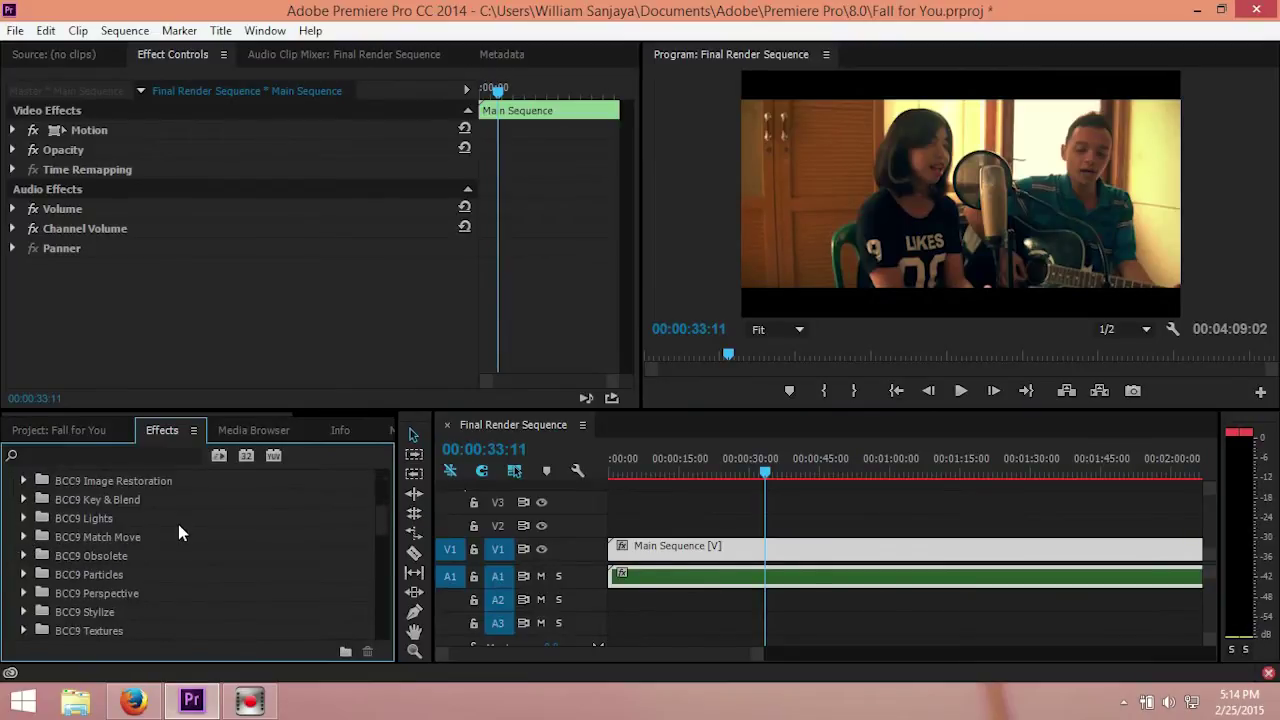
click(25, 556)
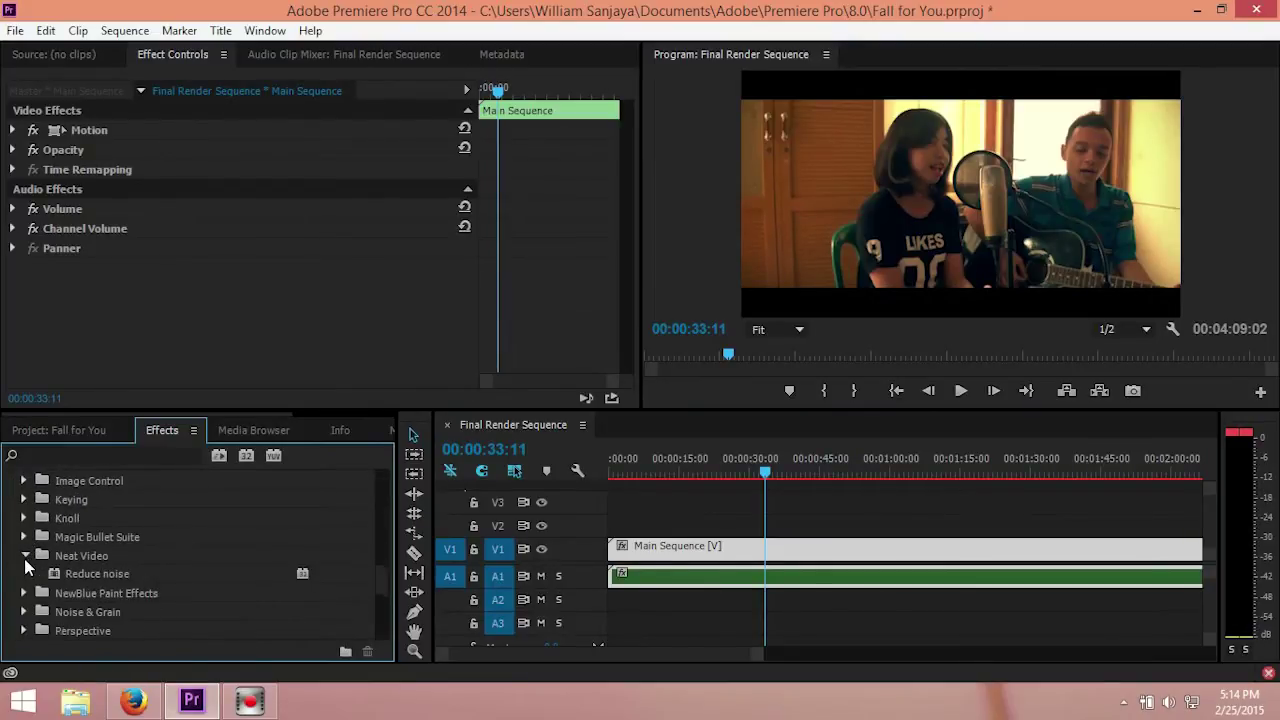
click(86, 577)
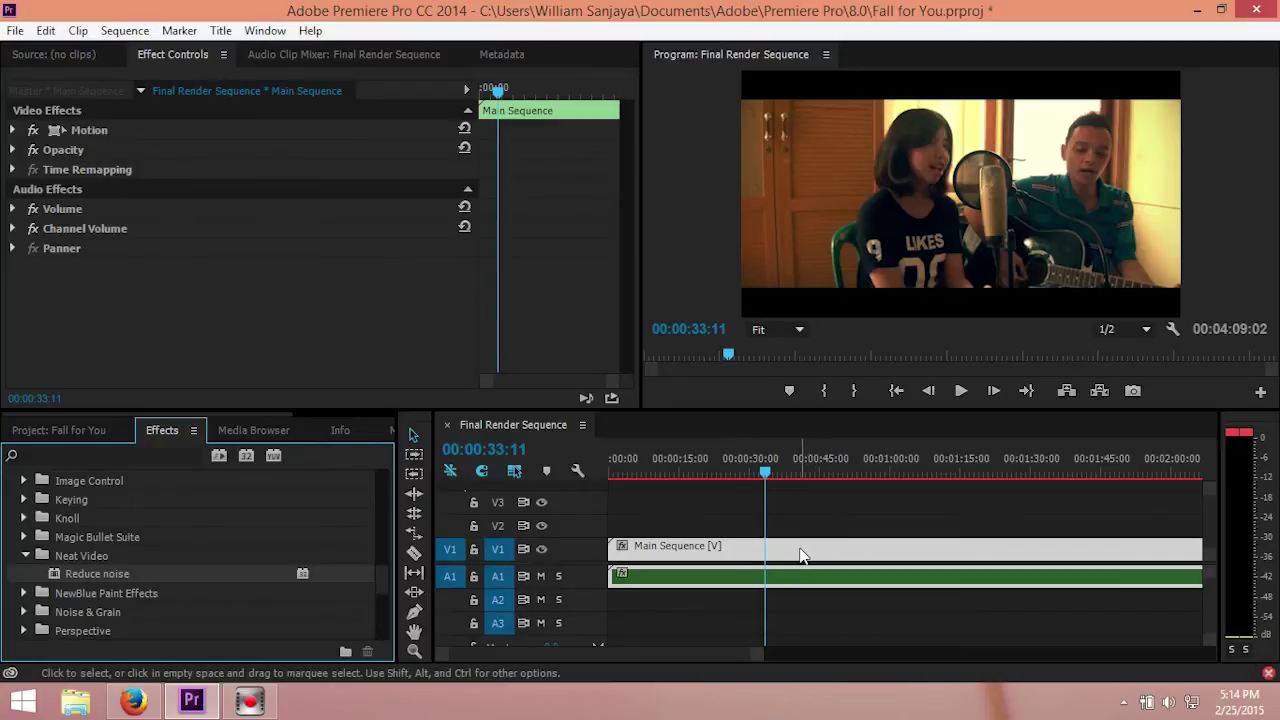
- Apply Reduce noise to the clip and move the playhead to the 00:00:19:10 close-up
double_click(112, 578)
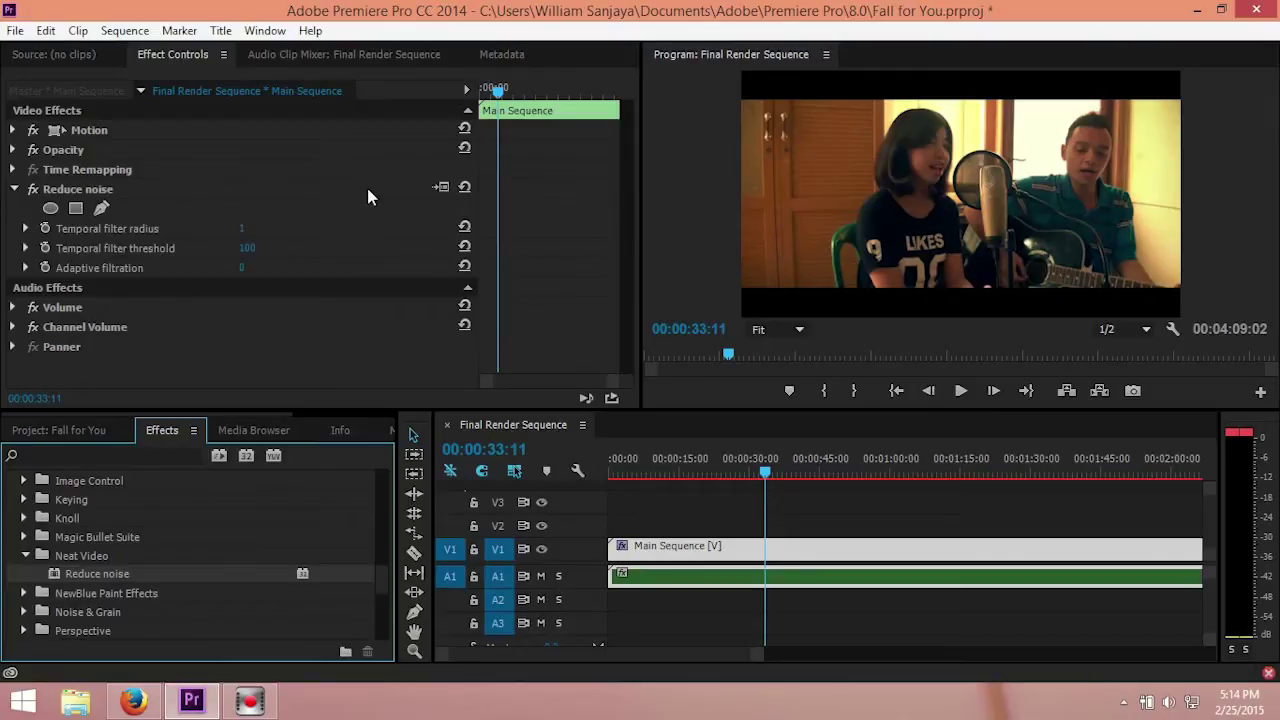
drag(765, 474, 740, 474)
click(703, 475)
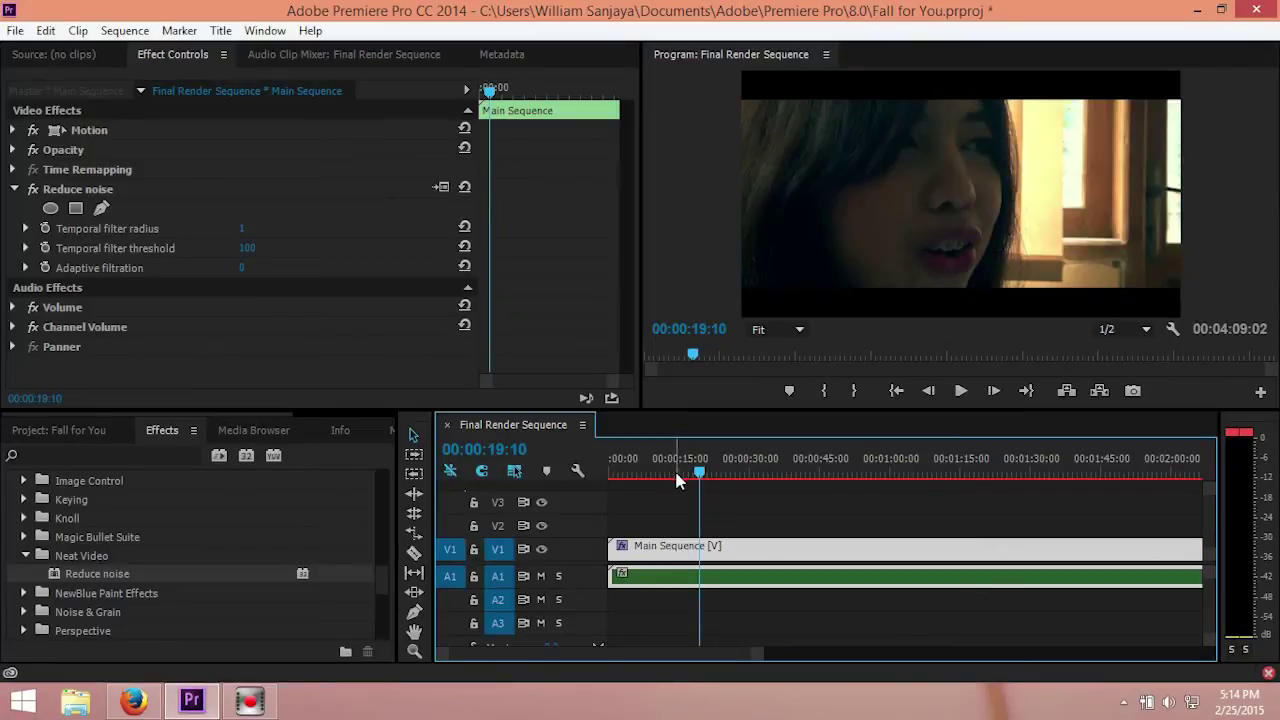
- Briefly maximize the timeline to inspect the close-up, then restore the full workspace
click(1034, 178)
key(grave)
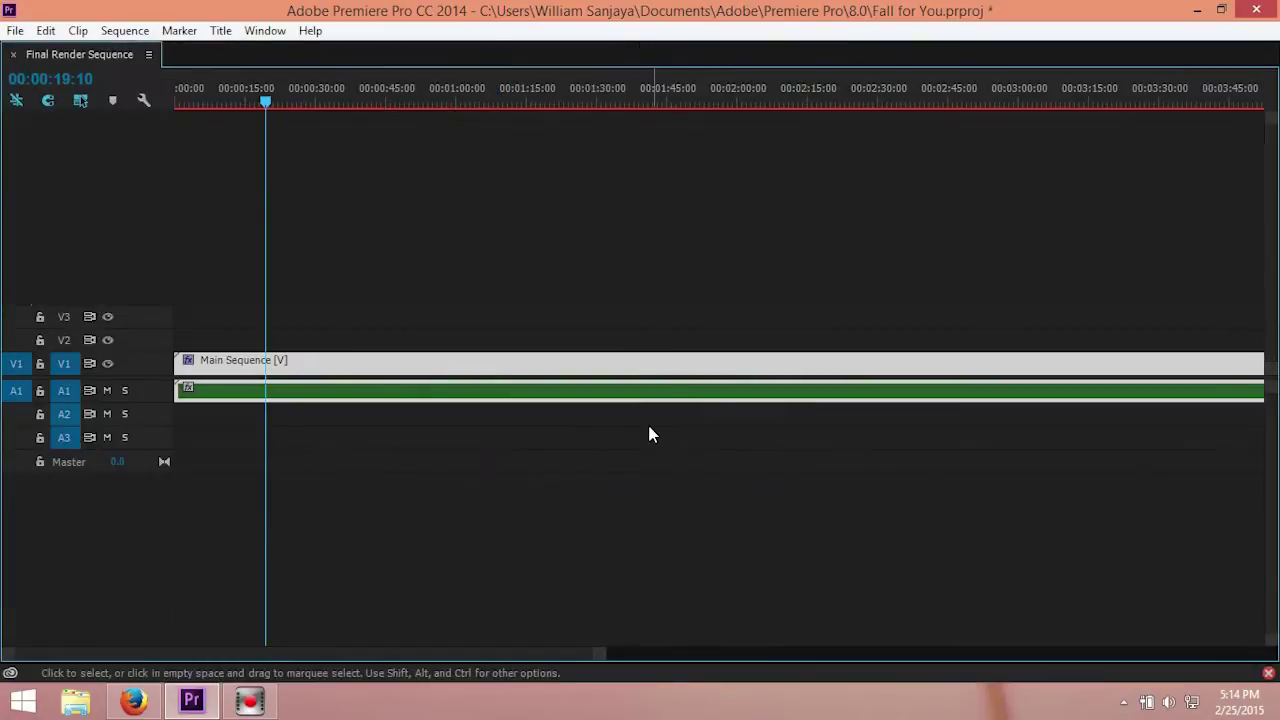
key(grave)
key(grave)
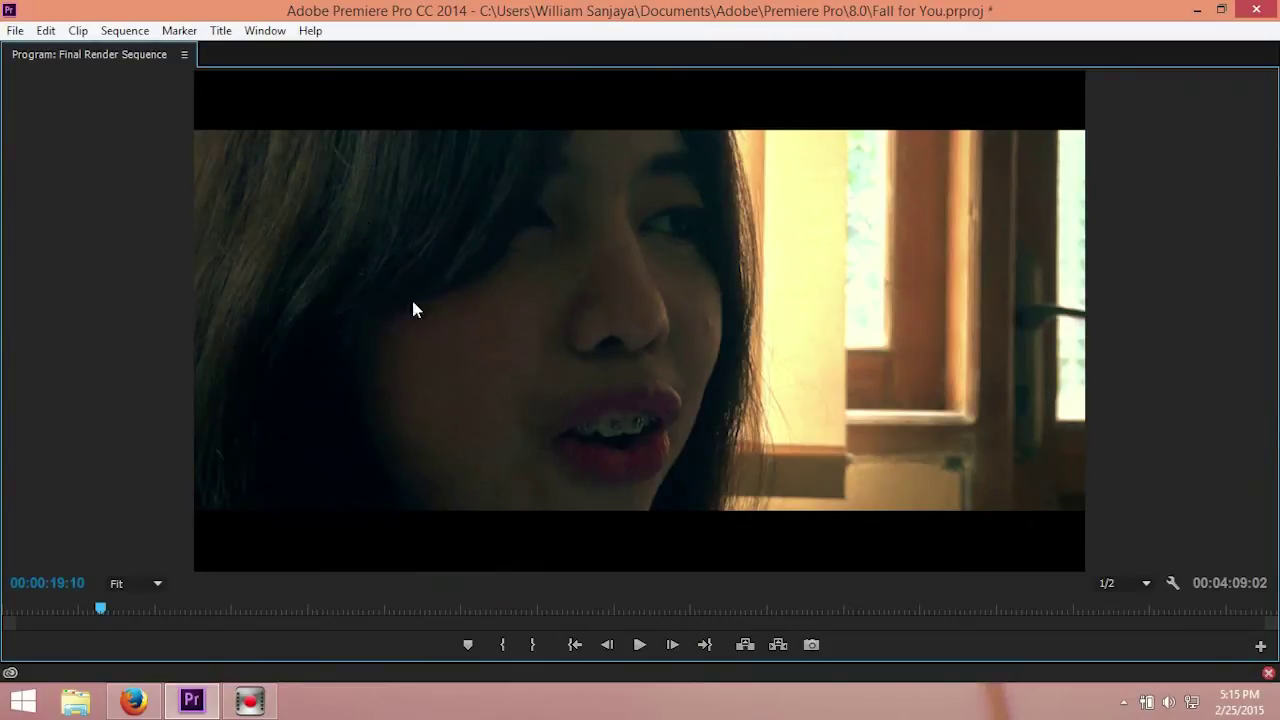
key(grave)
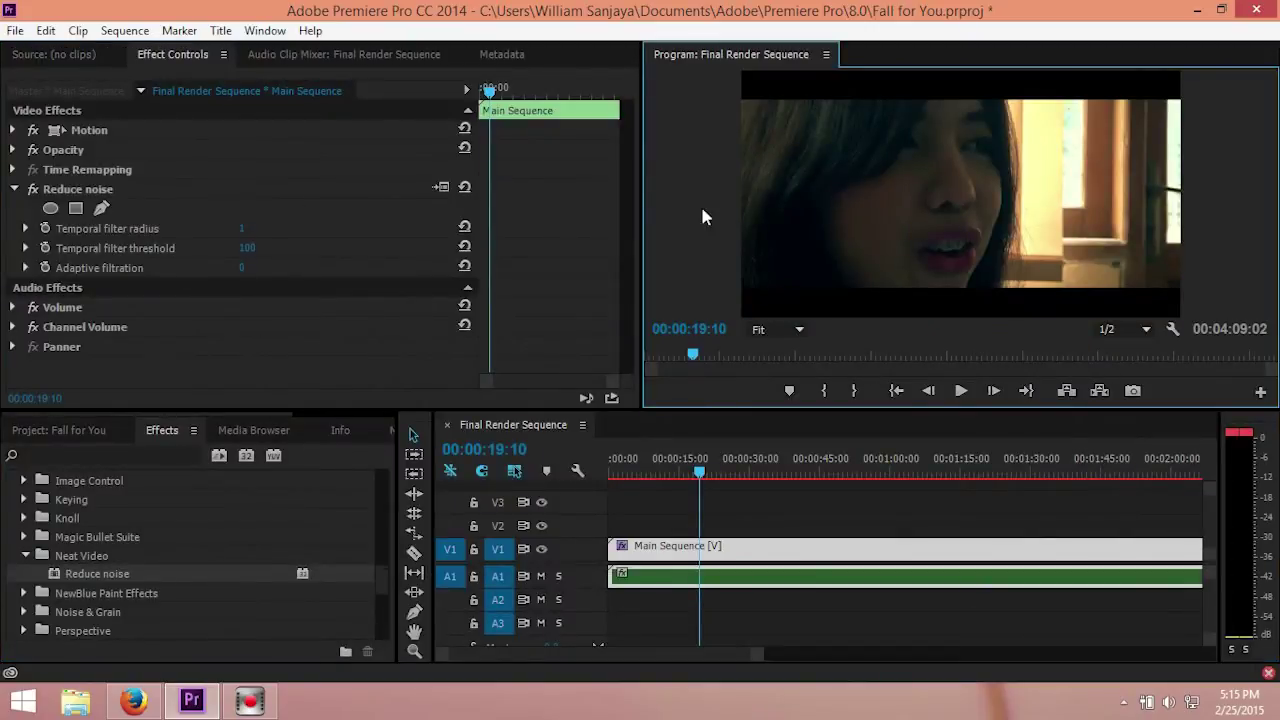
- In Reduce noise Setup, run Auto Profile for a 78%-quality noise profile and apply it
click(441, 187)
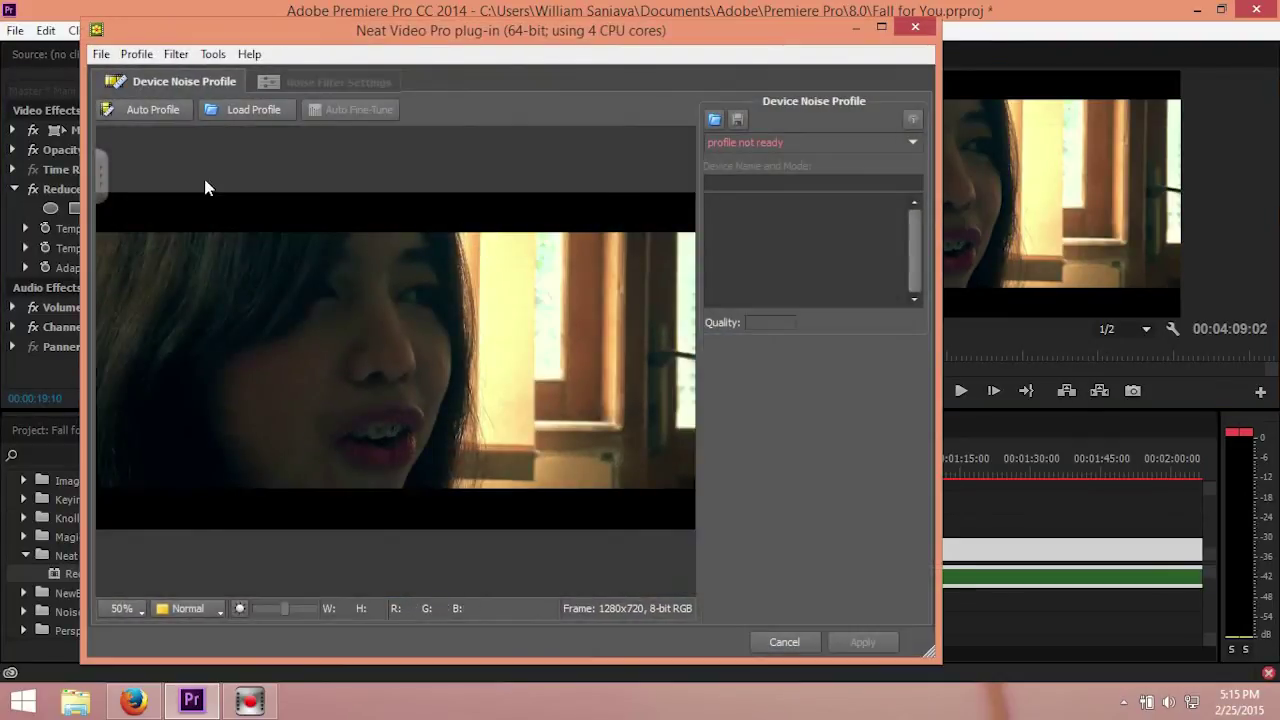
click(142, 112)
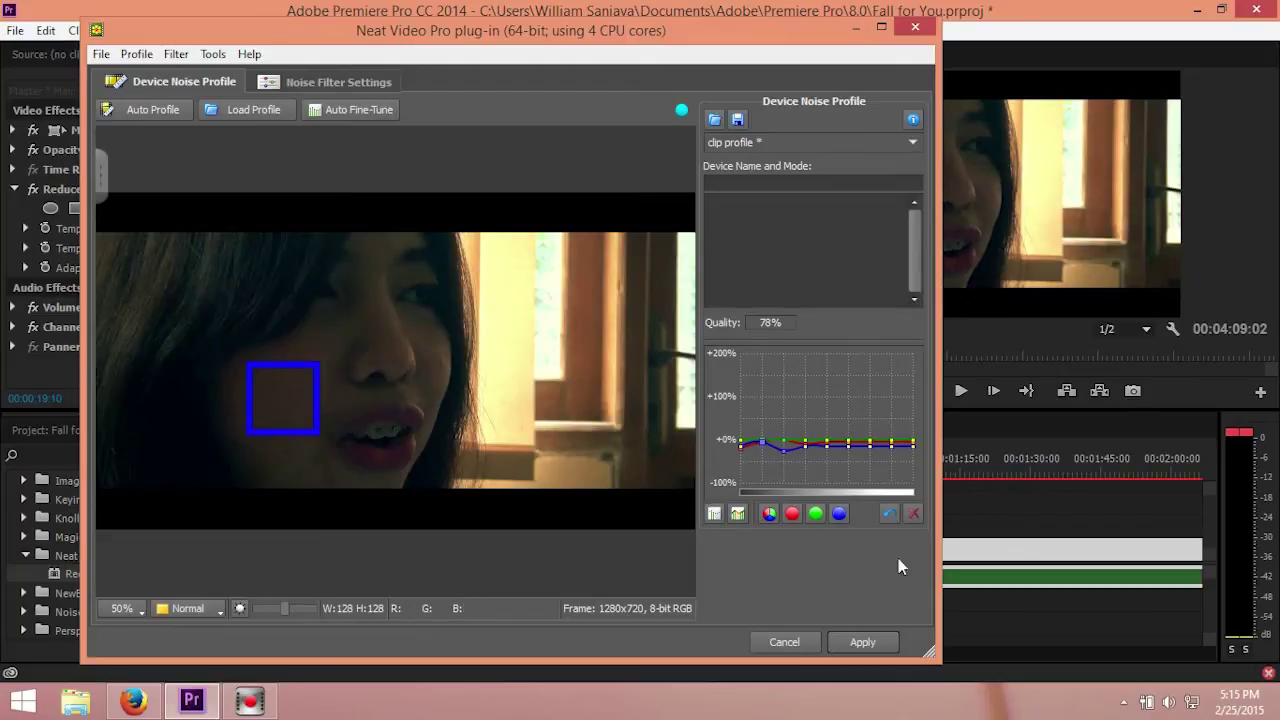
click(862, 642)
- Review the denoised result enlarged at 00:00:25:15, then add a second Main Sequence copy on V2
key(grave)
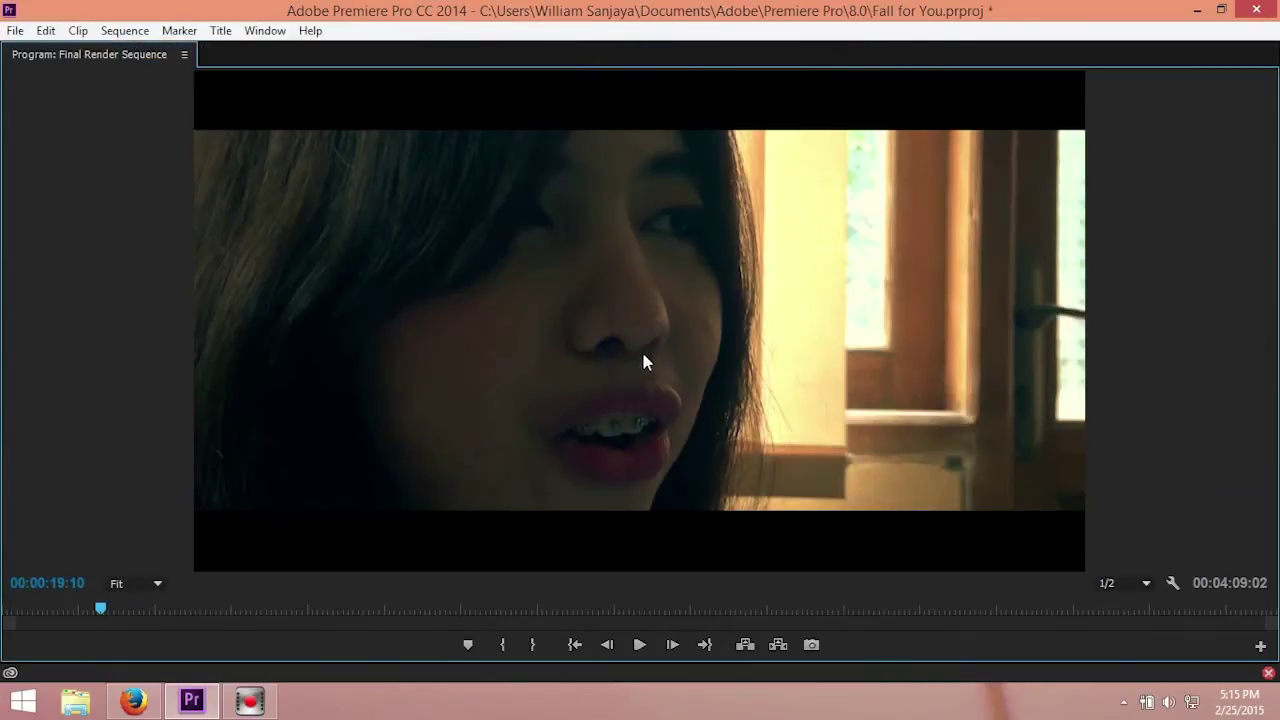
key(grave)
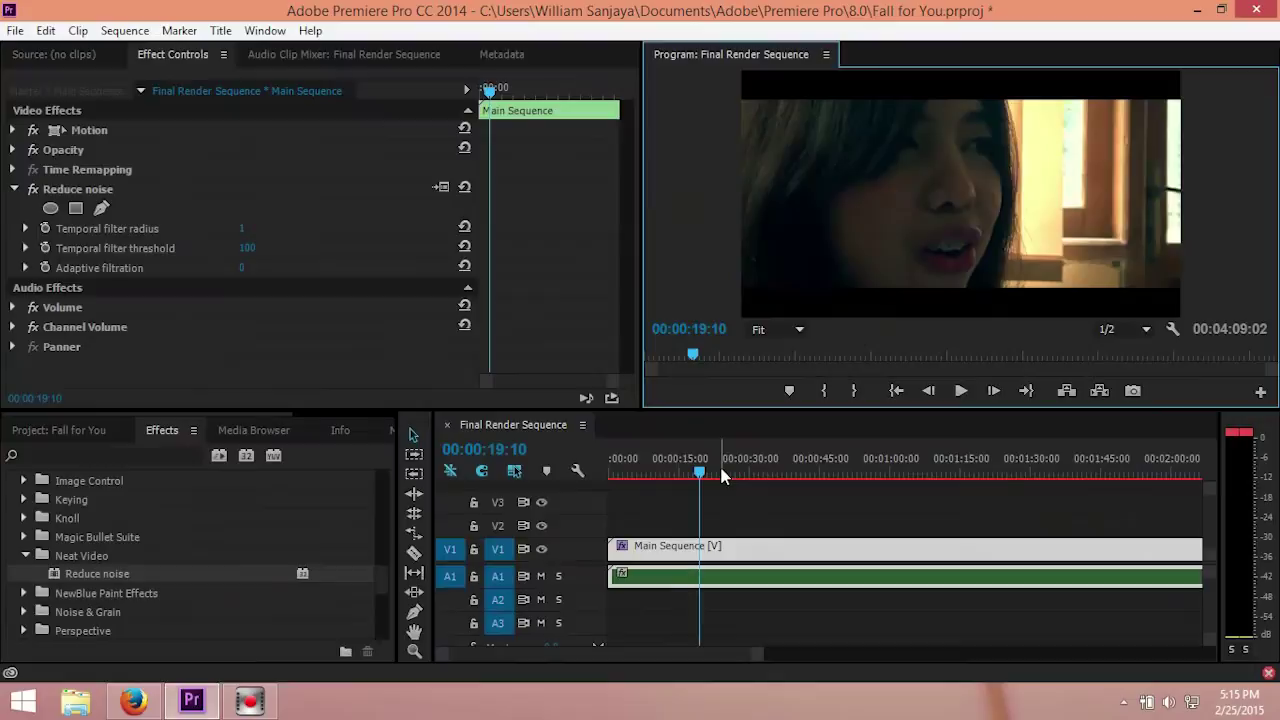
click(729, 458)
key(grave)
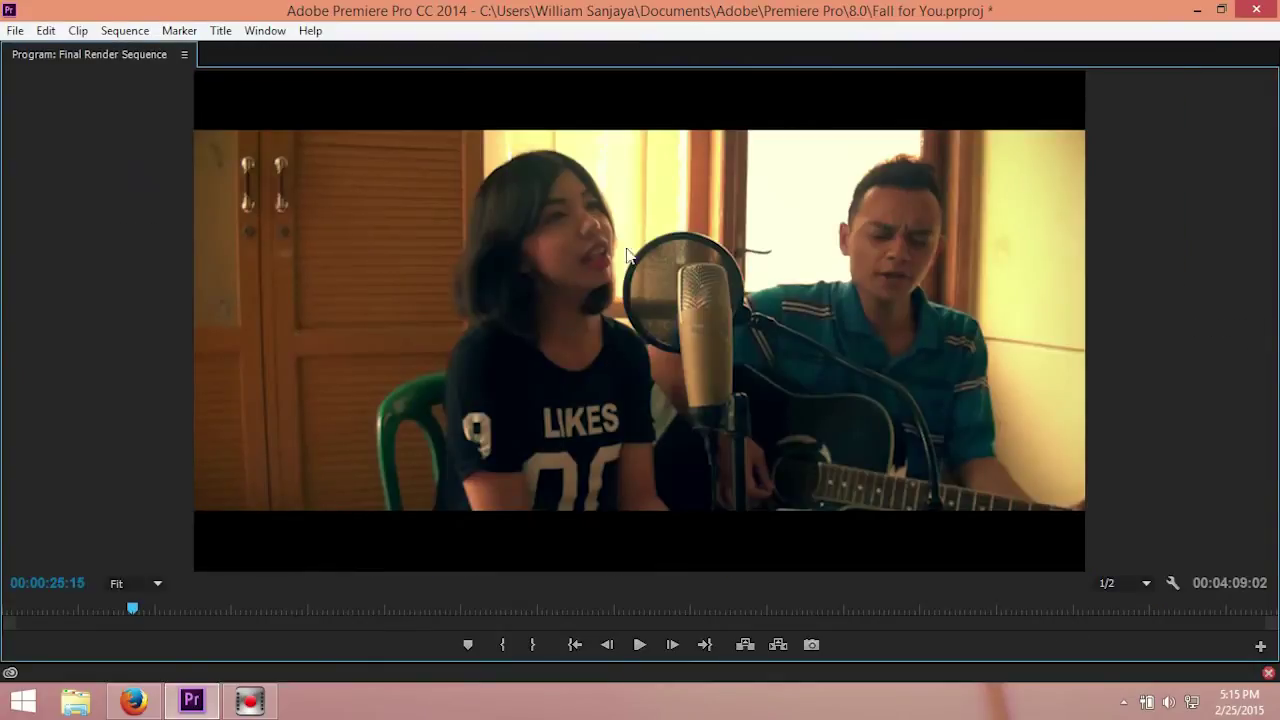
key(grave)
click(58, 430)
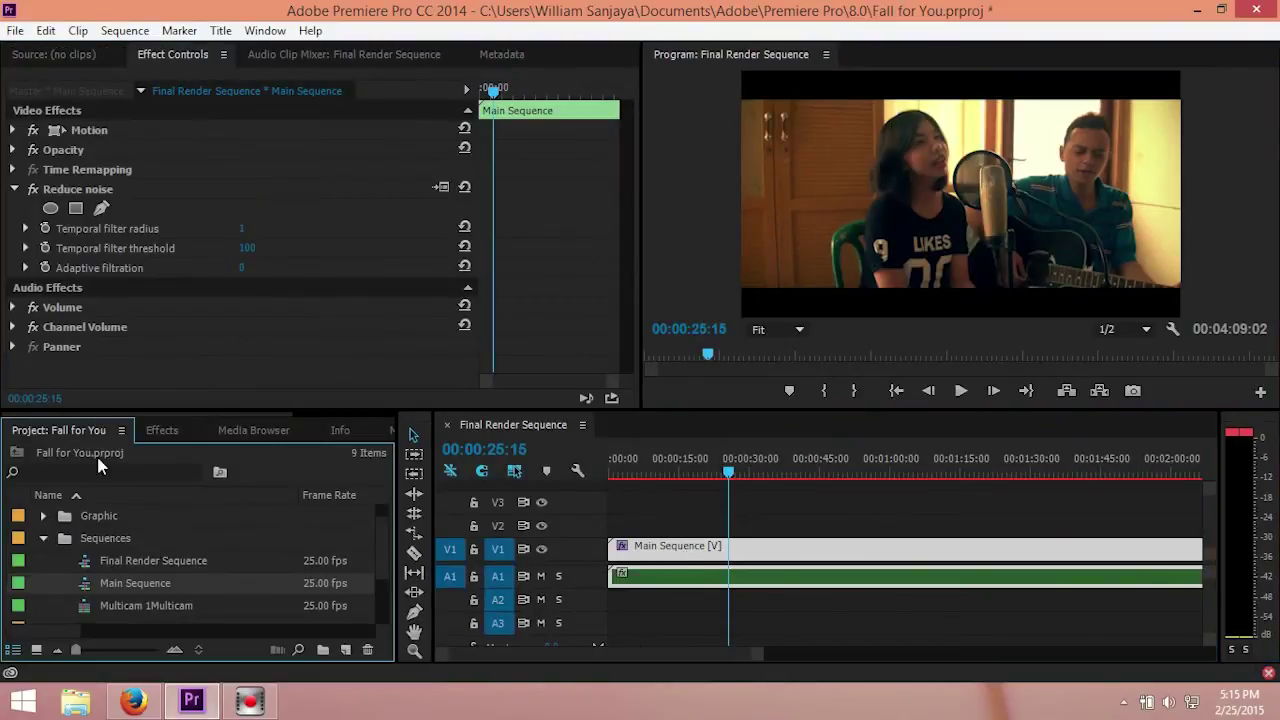
drag(91, 582, 604, 528)
- Delete the duplicate audio on A2 and reselect the noise-reduced V1 clip
click(772, 602)
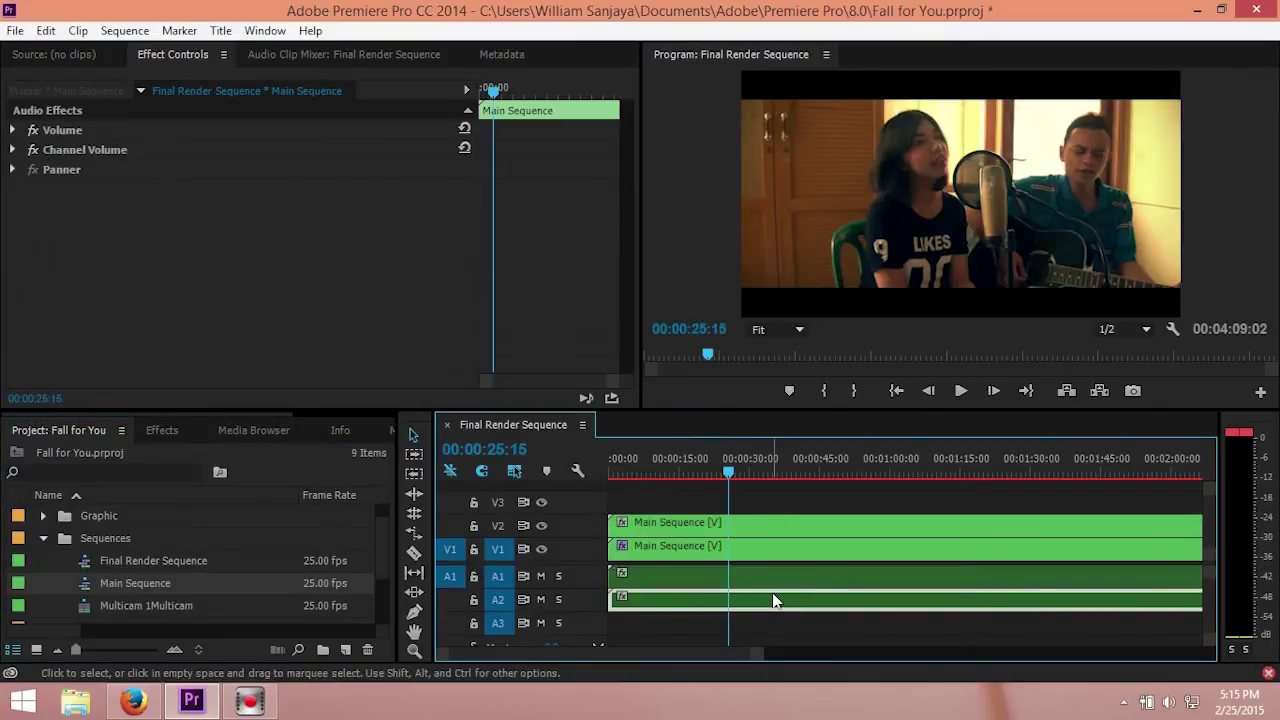
key(Delete)
click(731, 553)
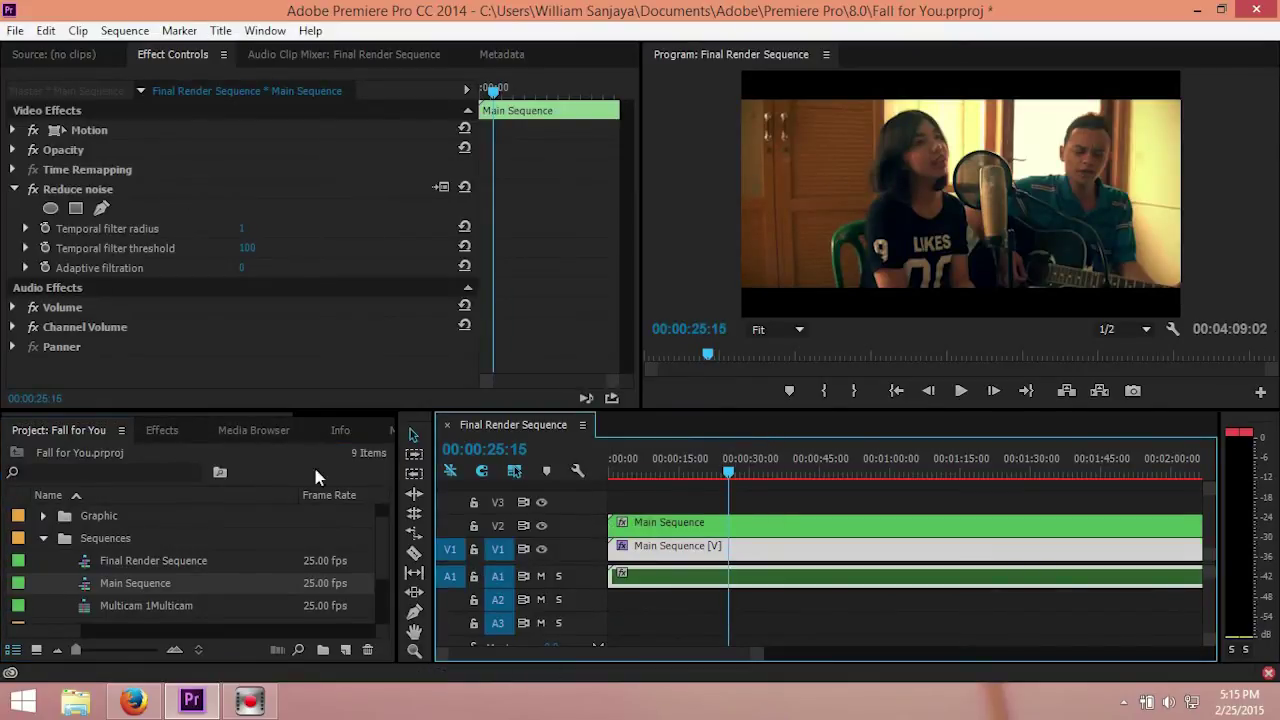
- Find the Crop effect by searching 'crop' and apply it to the V1 clip
click(164, 431)
click(99, 460)
text(crop)
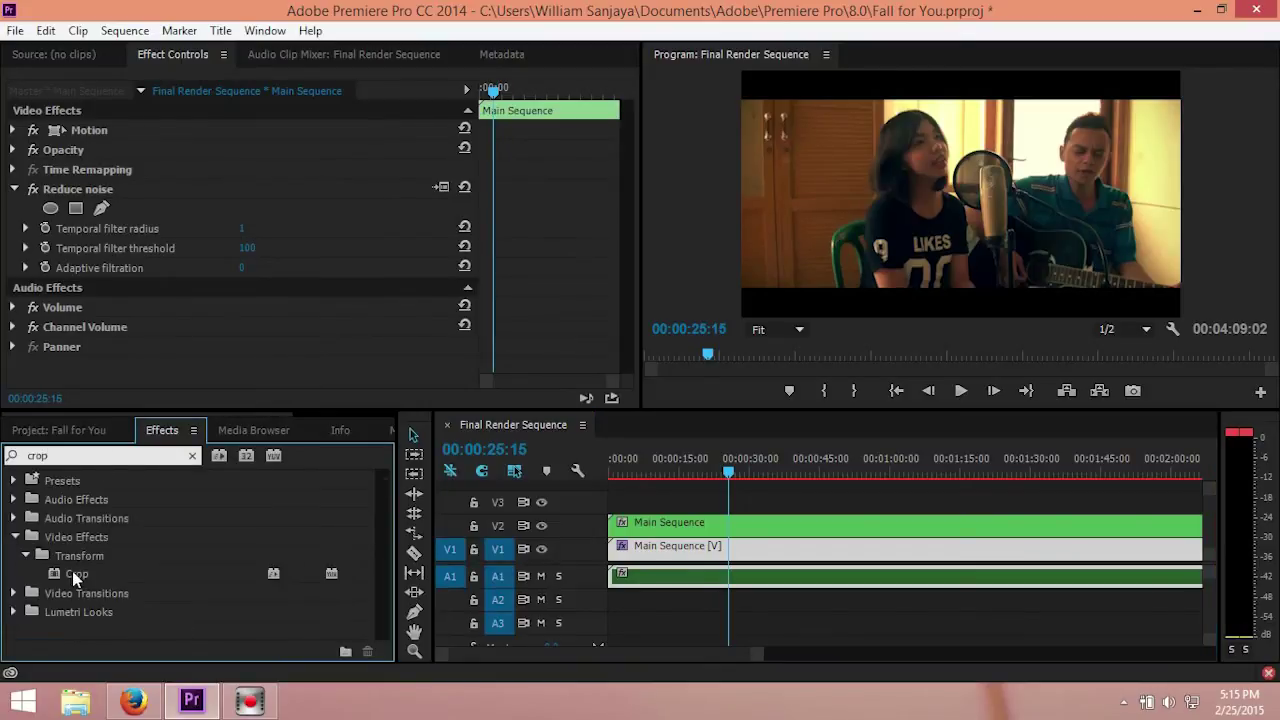
drag(74, 573, 129, 324)
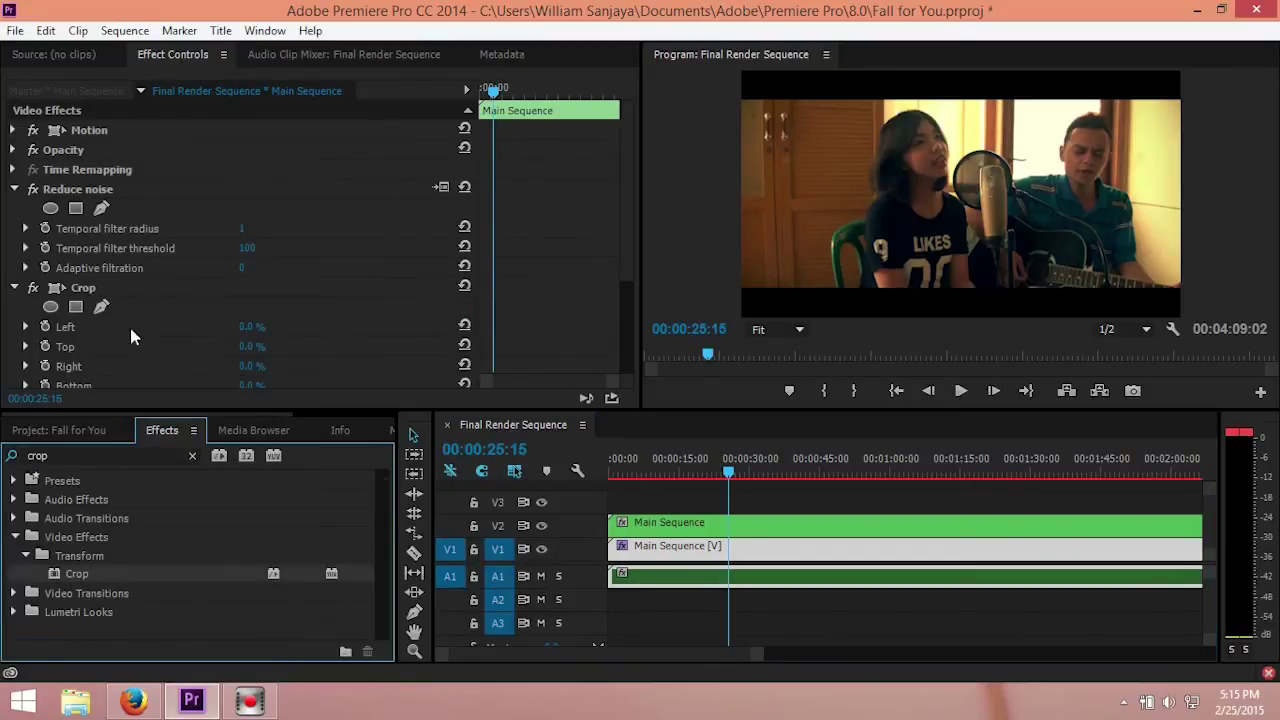
scroll(229, 298, down, 1)
- Set the Crop effect's Left and Right values to 25%
drag(252, 308, 271, 347)
click(550, 502)
click(257, 348)
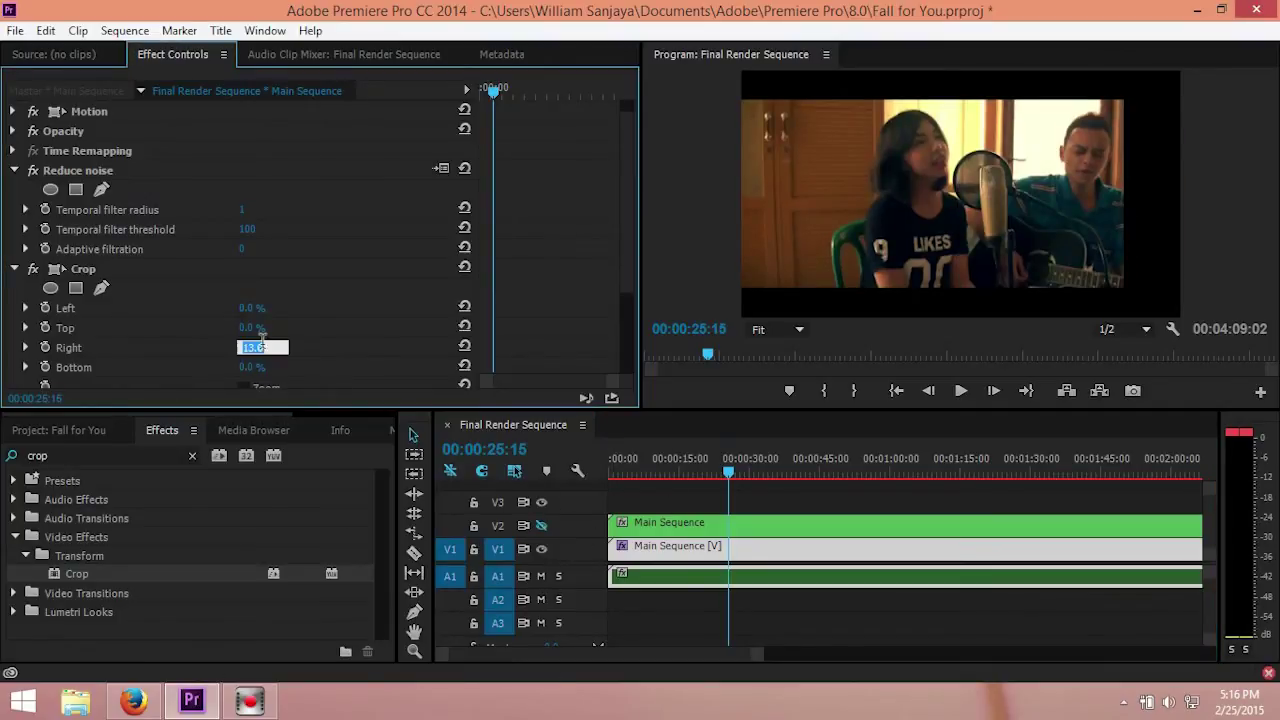
text(25)
key(Return)
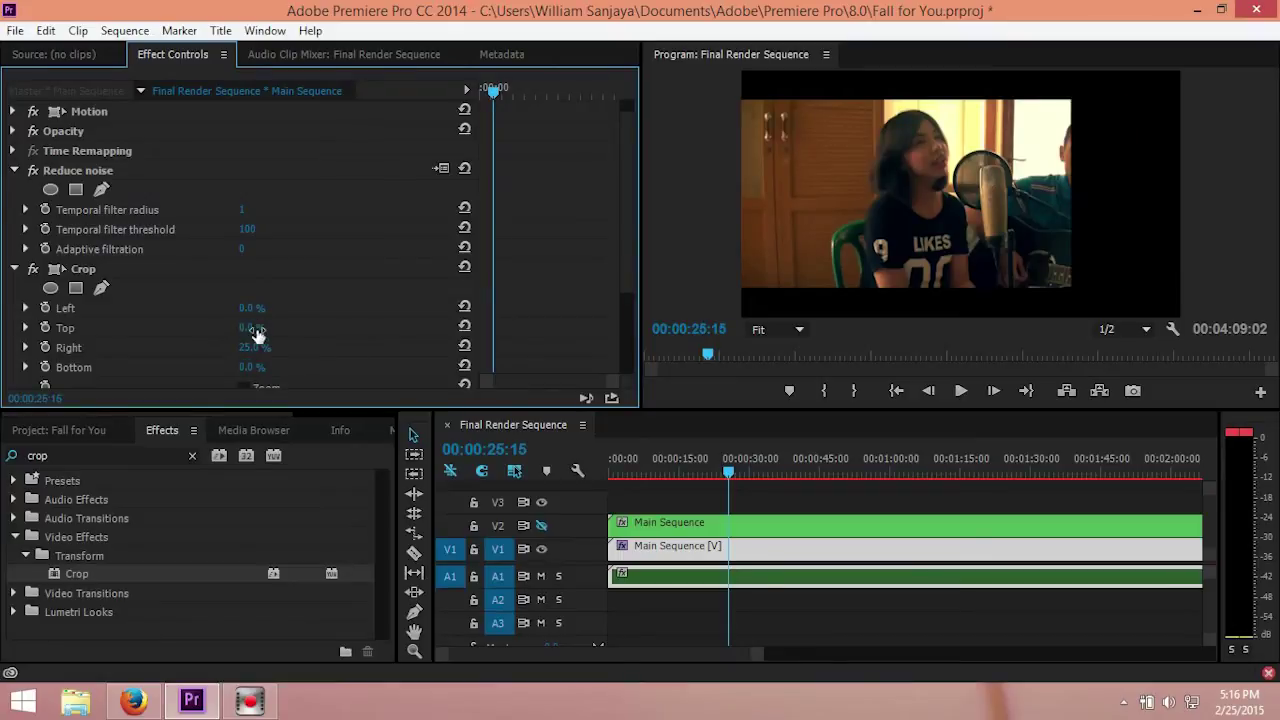
click(251, 308)
text(25)
key(Return)
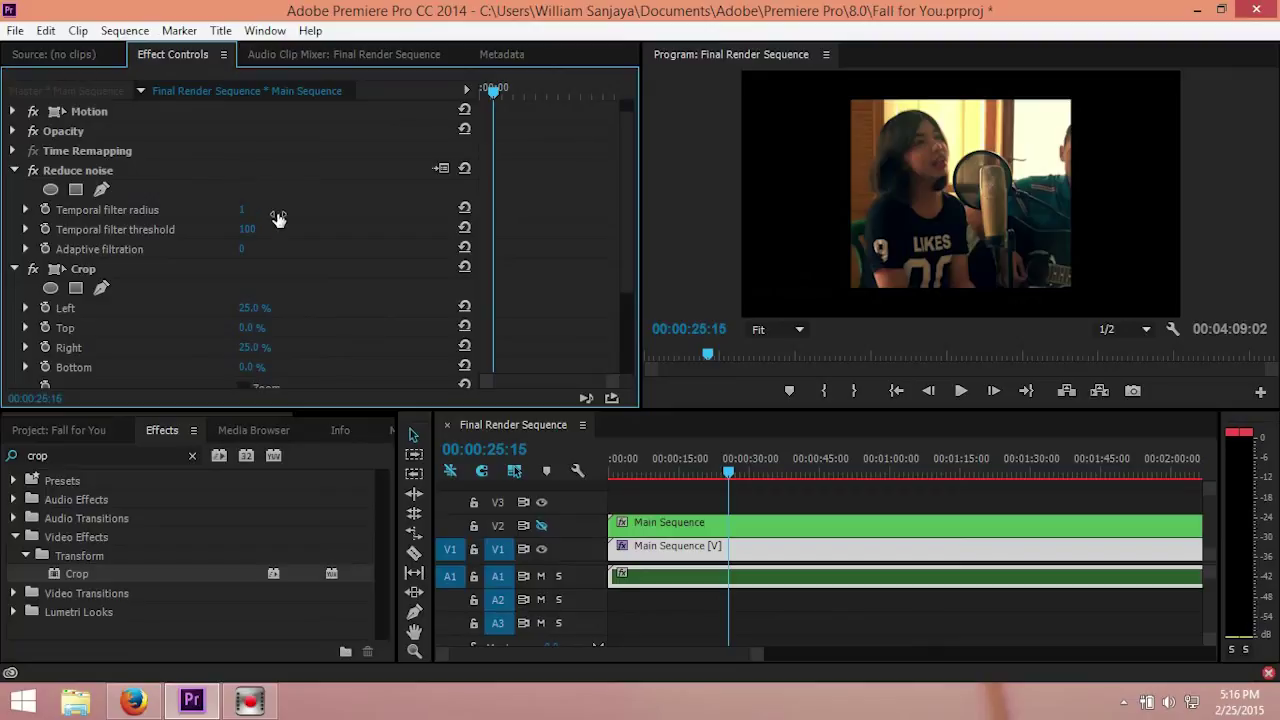
- Shift the cropped clip's Motion Position to 319, 360, the left half of the frame
click(14, 170)
click(13, 112)
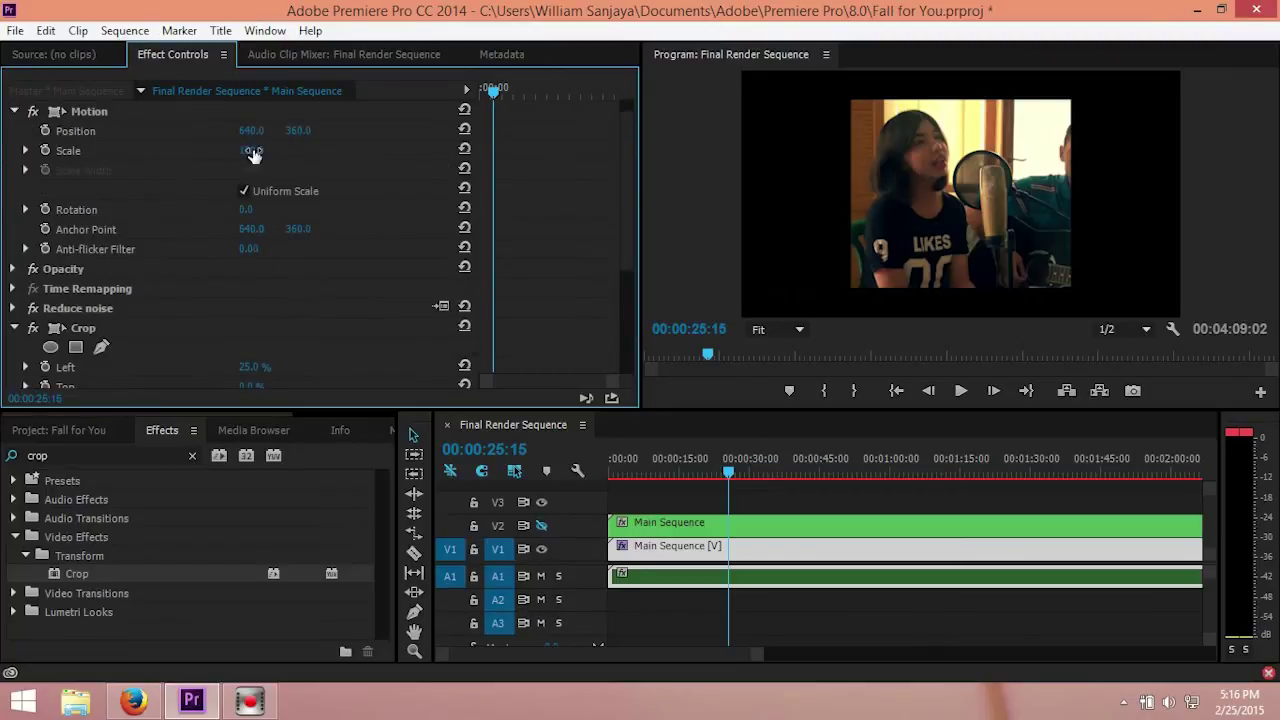
drag(256, 138, 143, 138)
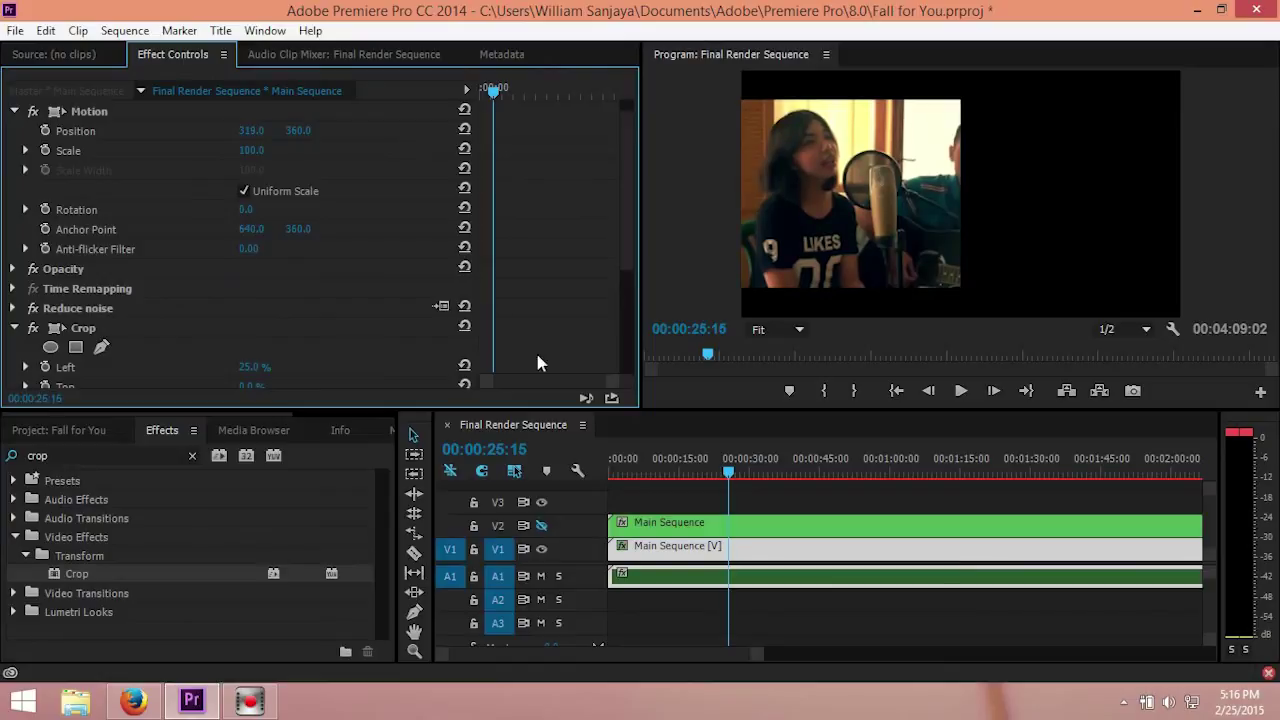
click(686, 570)
- Select the cropped V2 copy and move its Motion Position X right, starting at 1239
click(686, 522)
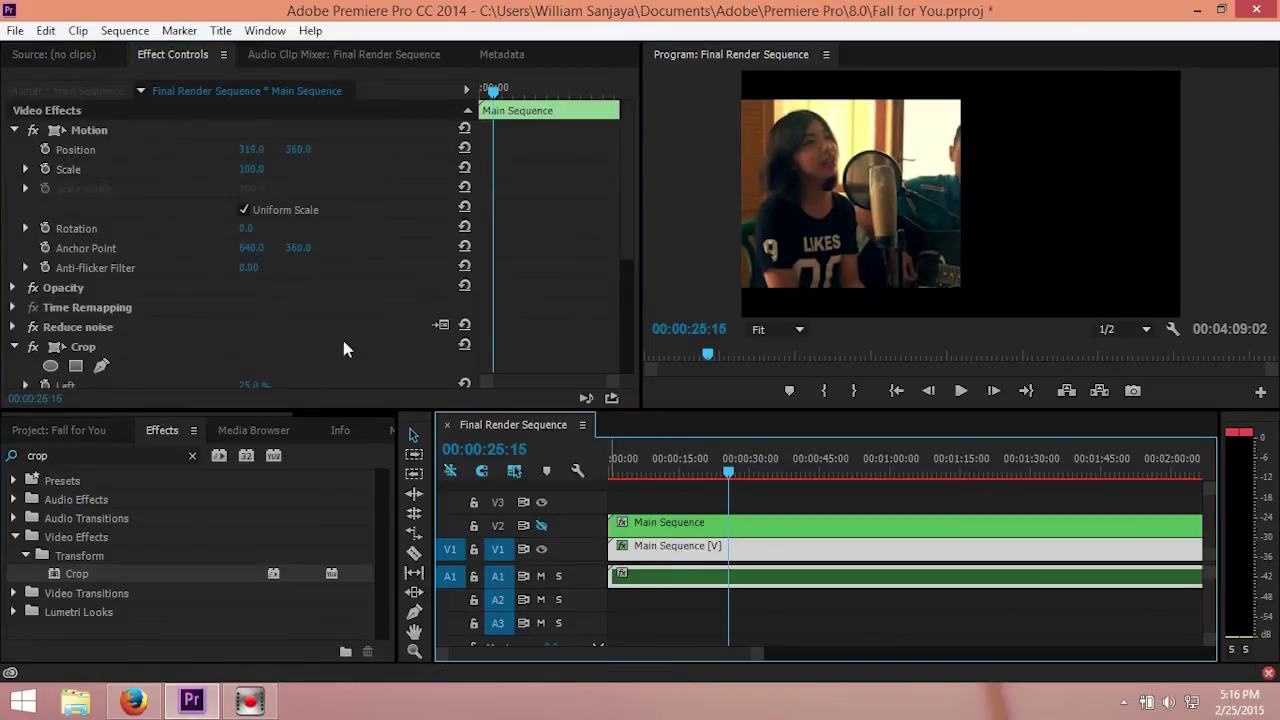
click(83, 346)
click(704, 526)
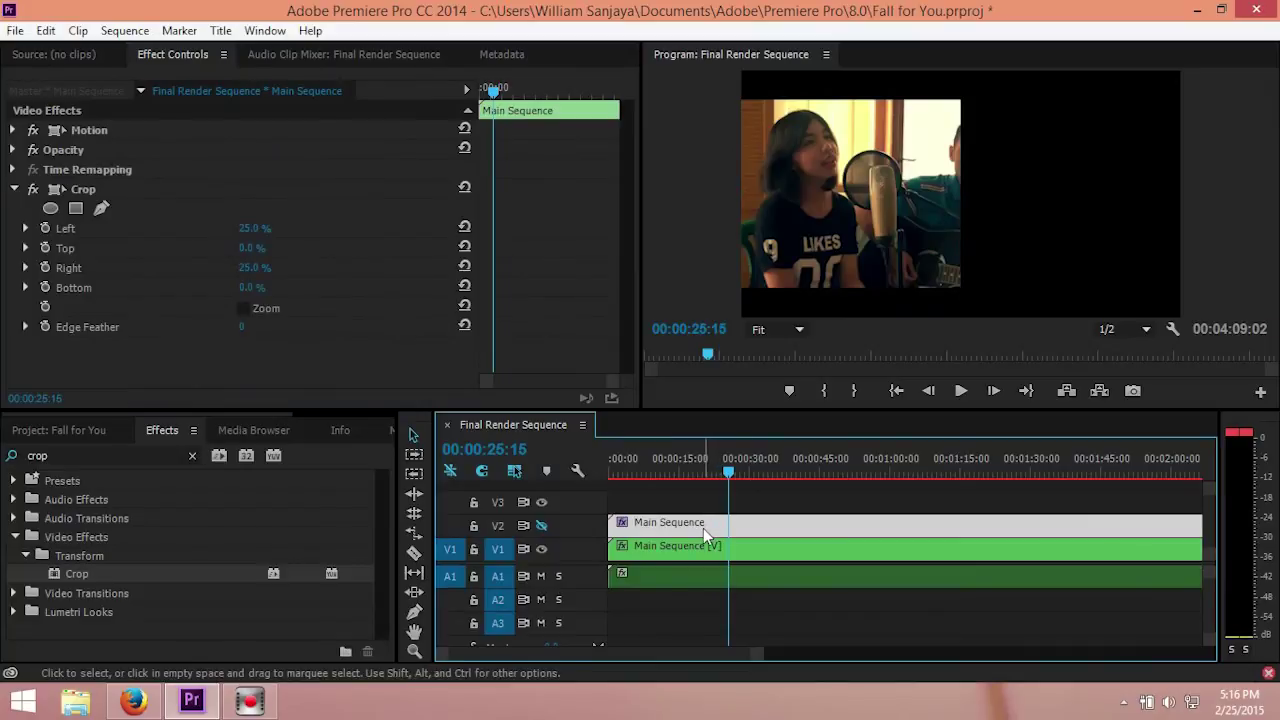
click(15, 130)
click(251, 149)
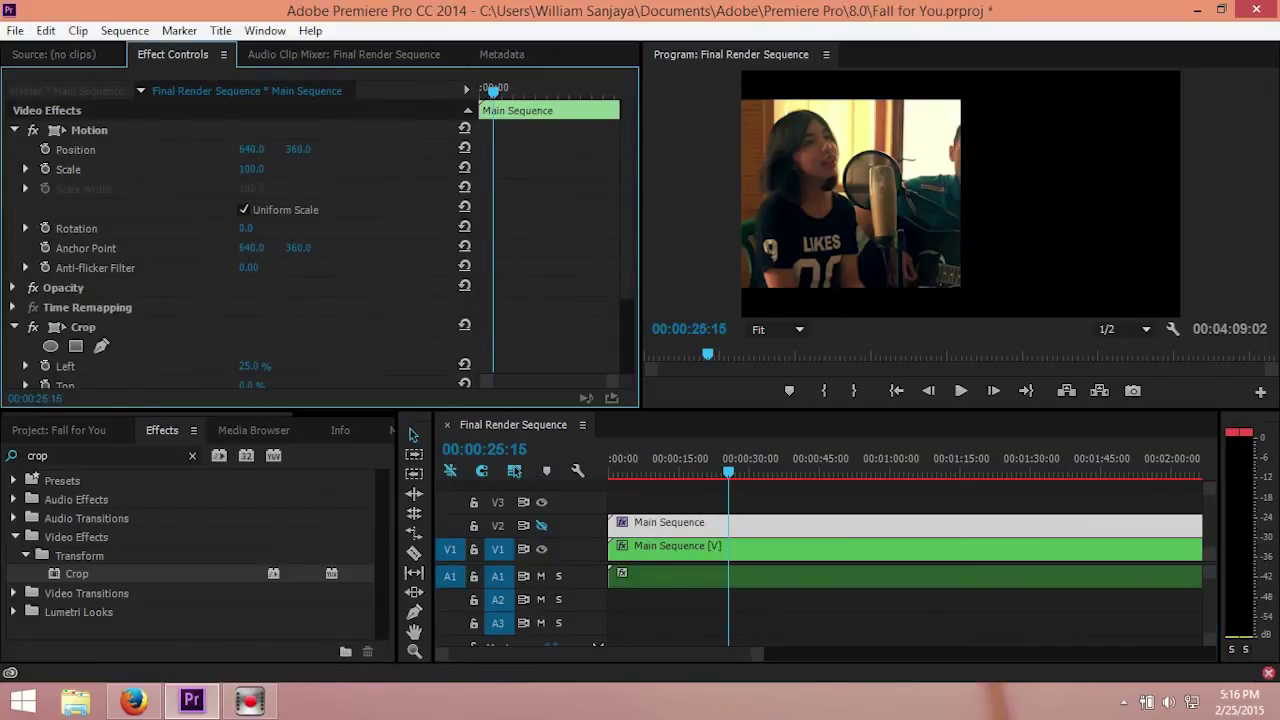
text(1239)
key(Return)
drag(256, 153, 378, 155)
- Make track V2 visible, set the copy's Position X to about 957, and enlarge the program view
click(541, 525)
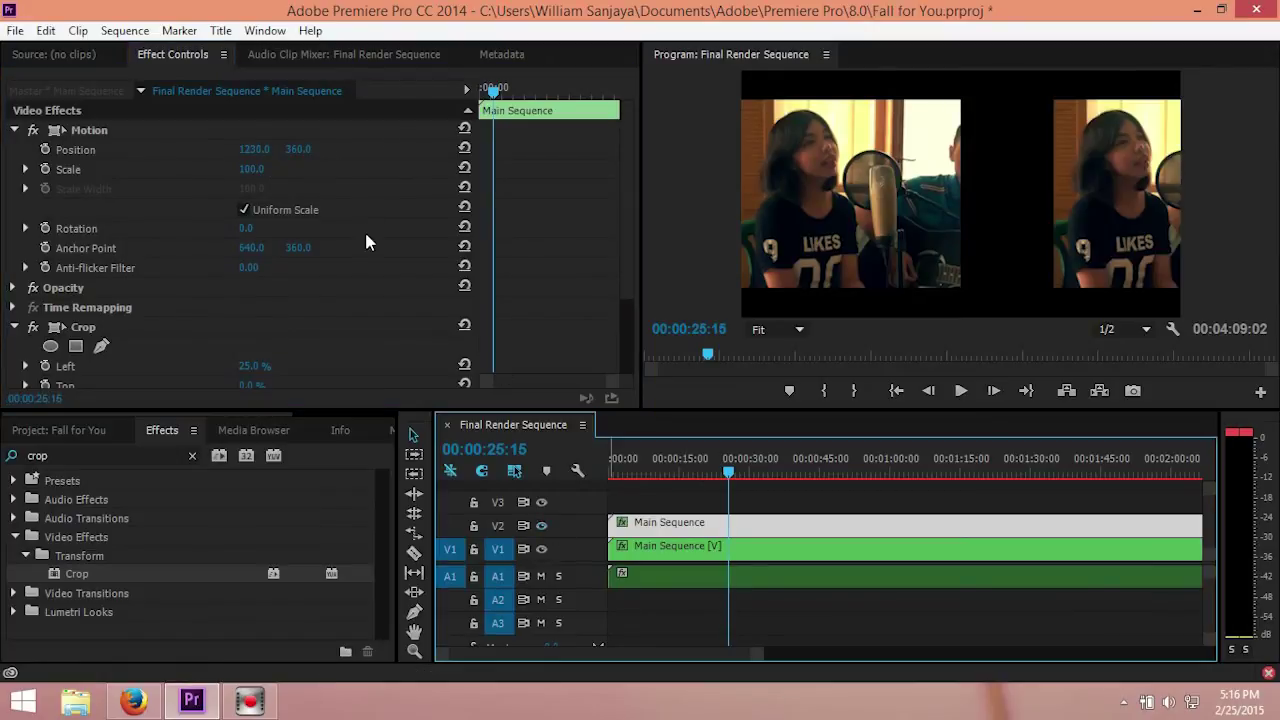
drag(235, 145, 90, 150)
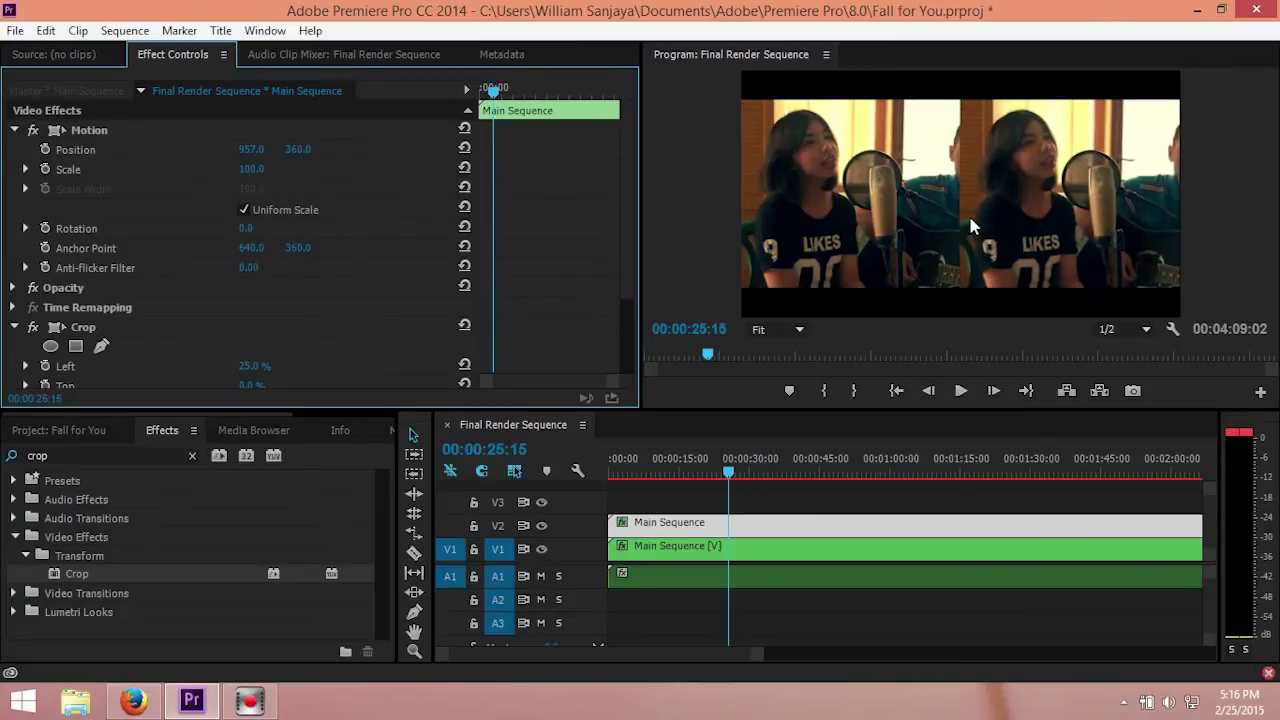
key(grave)
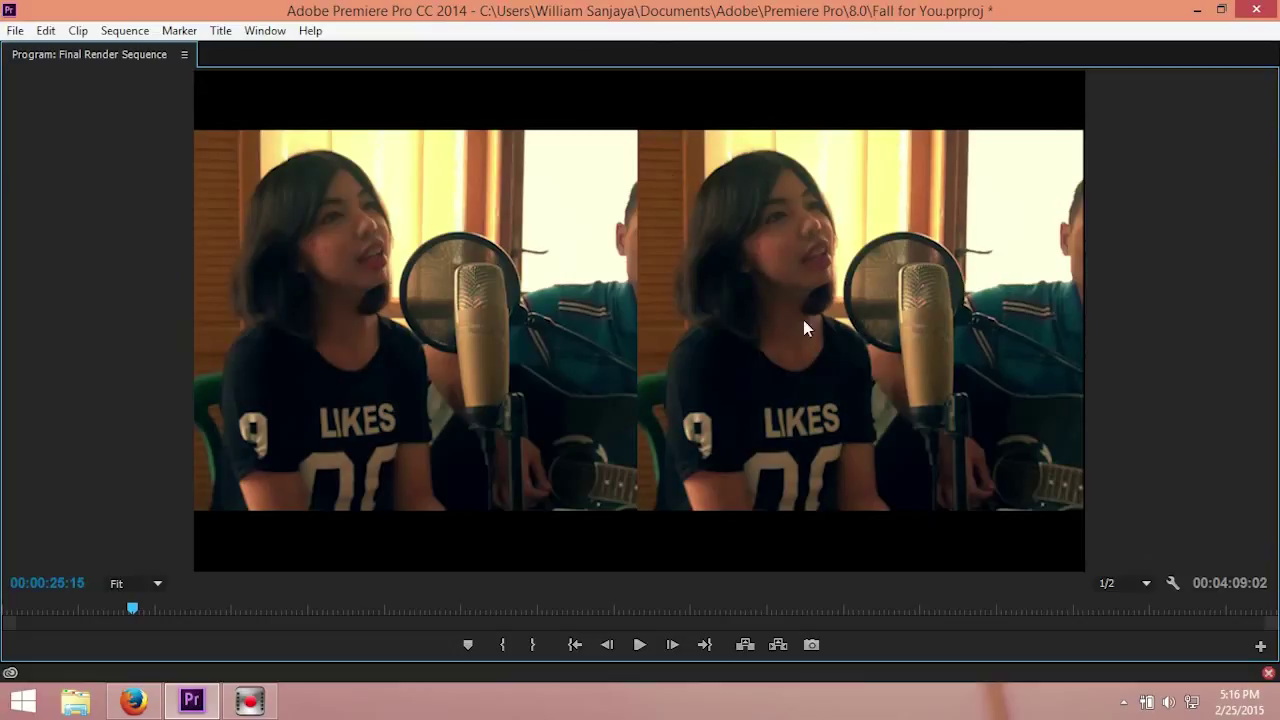
- Compare the halves at 00:00:36:05, 00:00:44:20, 00:00:52:00 and 00:01:07:06
click(188, 607)
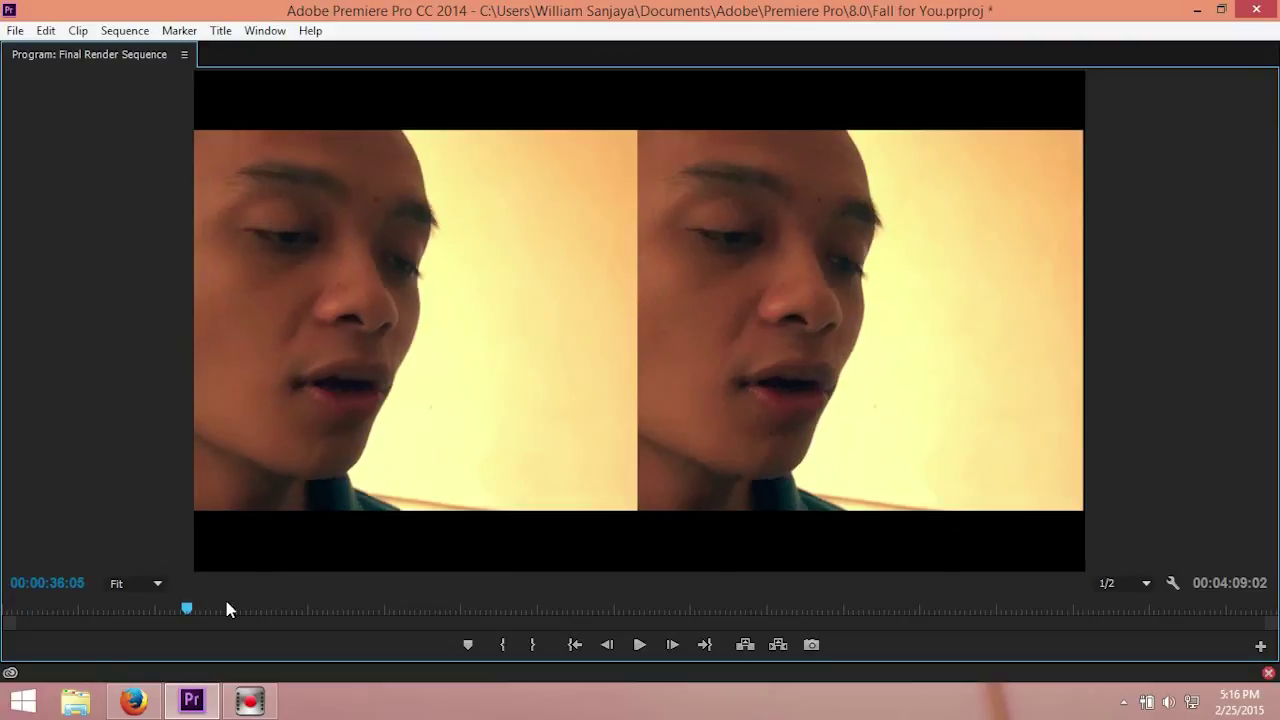
click(231, 608)
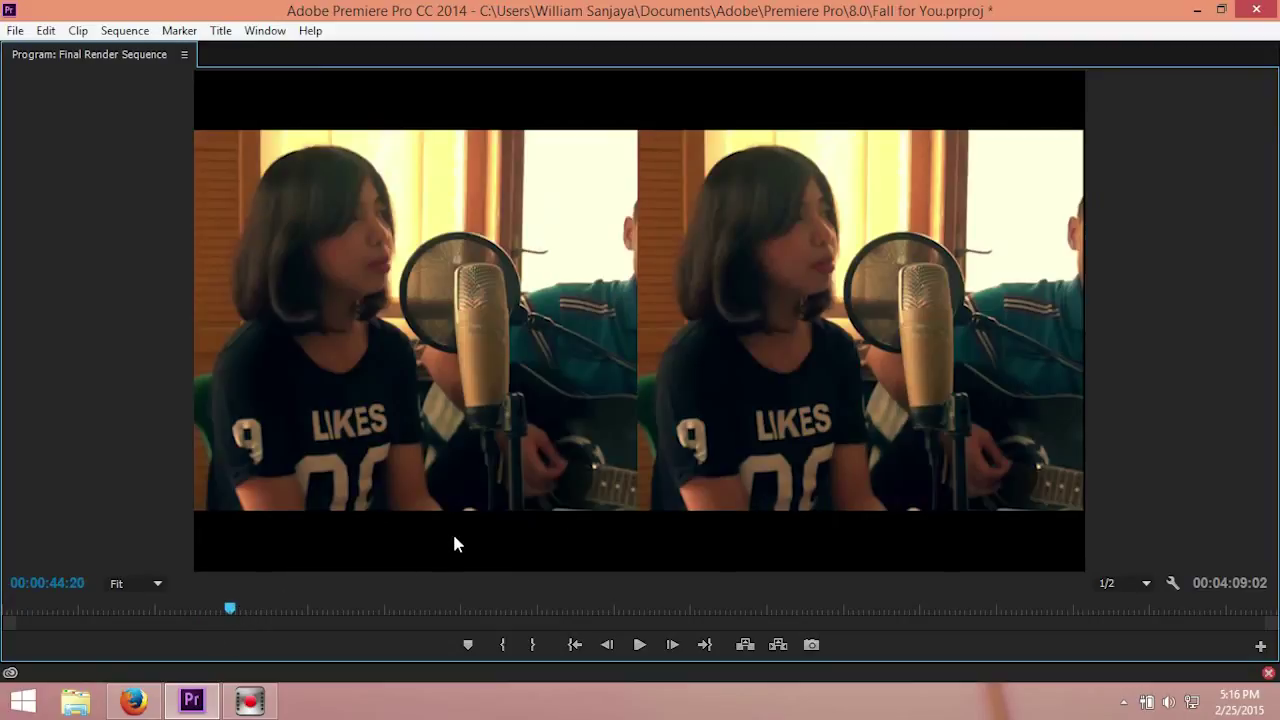
click(268, 608)
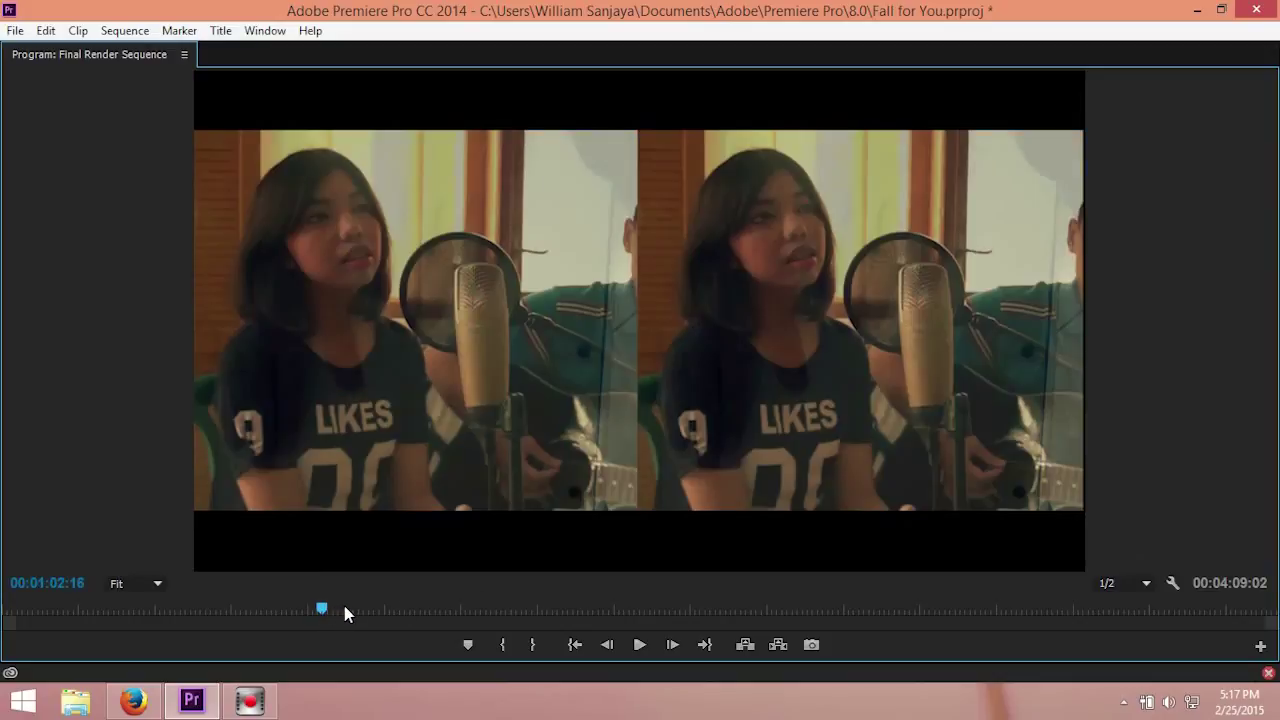
click(346, 609)
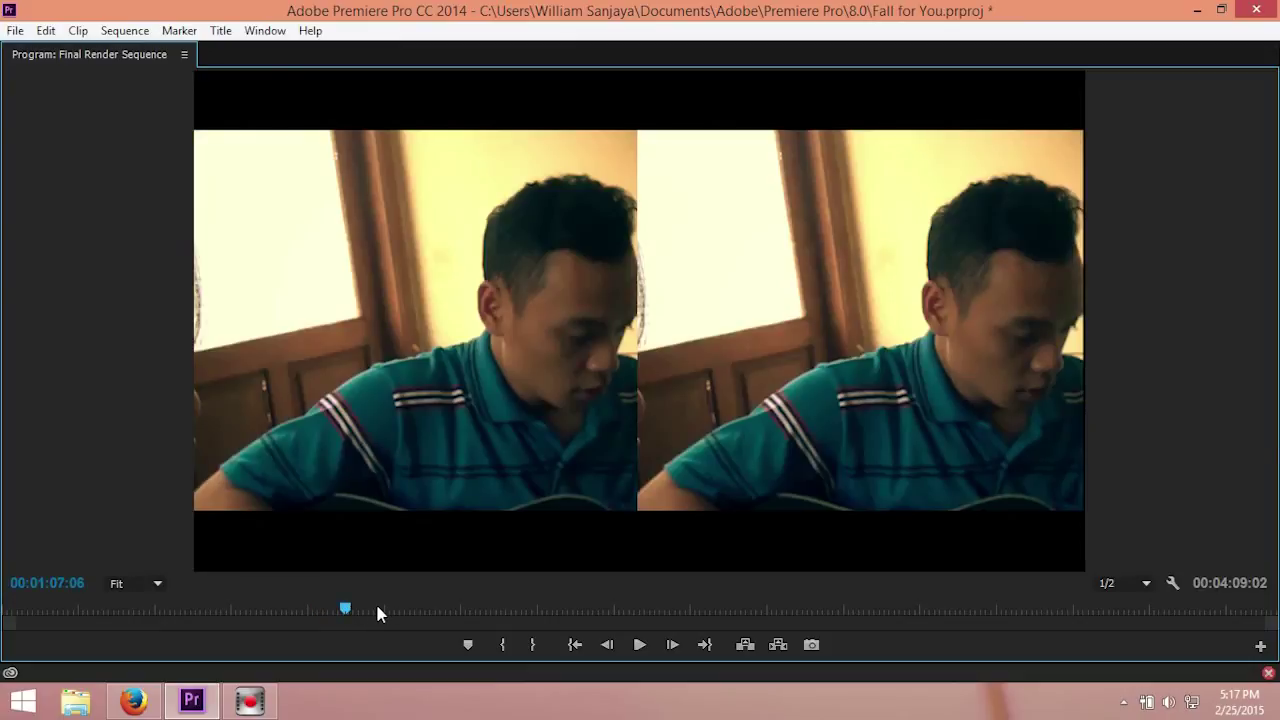
- Restore the full editing workspace, leaving the comparison in the smaller program monitor
key(grave)
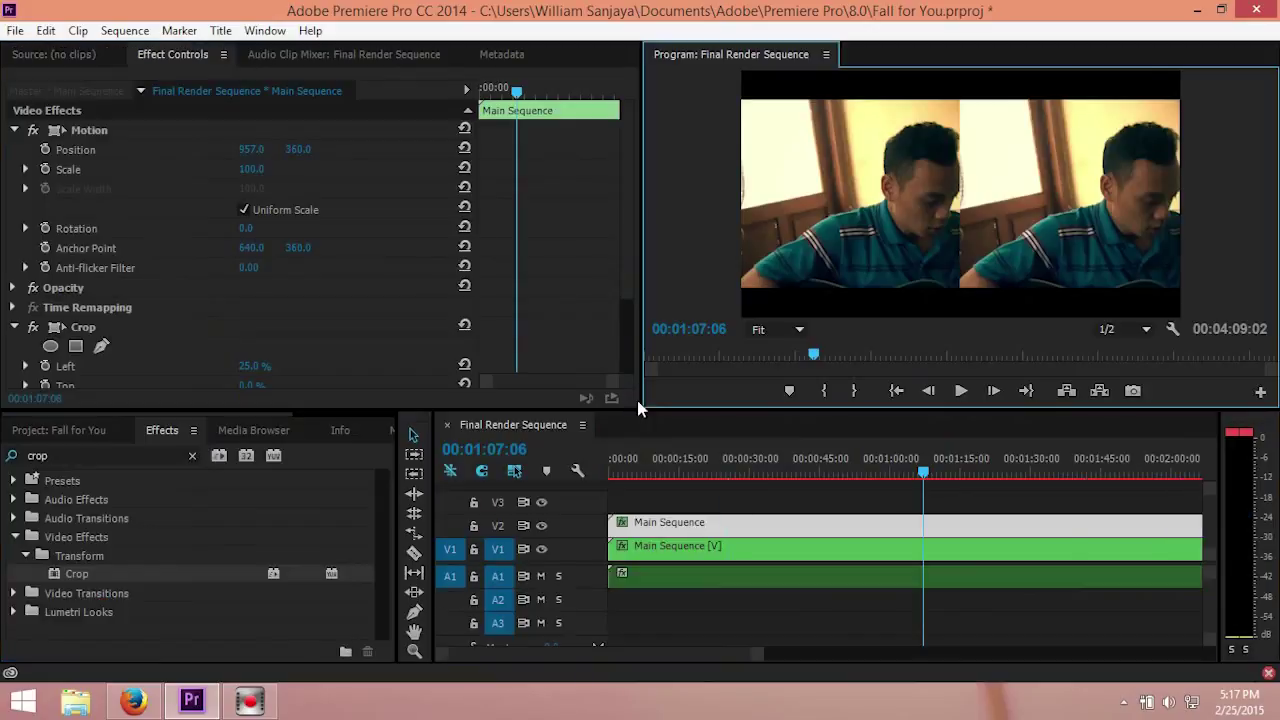